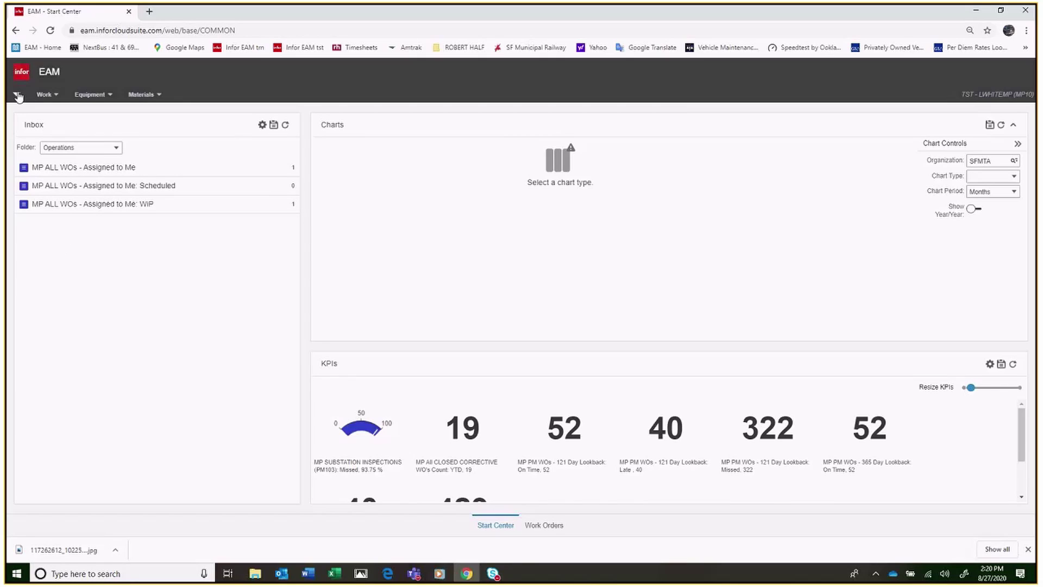
Step: Open Work Orders from the Work menu to get a blank work-order record
{"action": "left_click", "coordinate": [52, 97]}
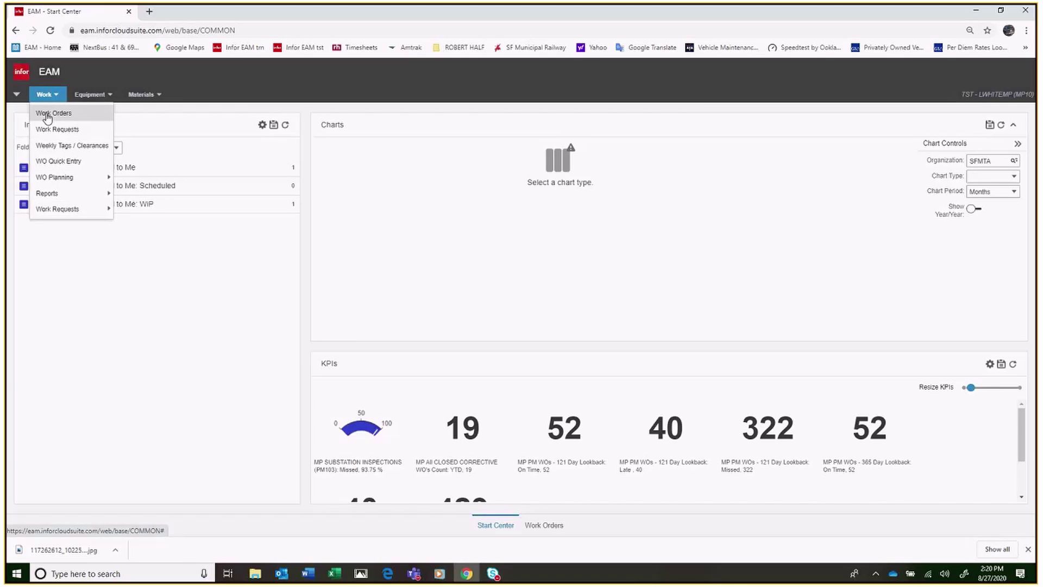
{"action": "left_click", "coordinate": [48, 114]}
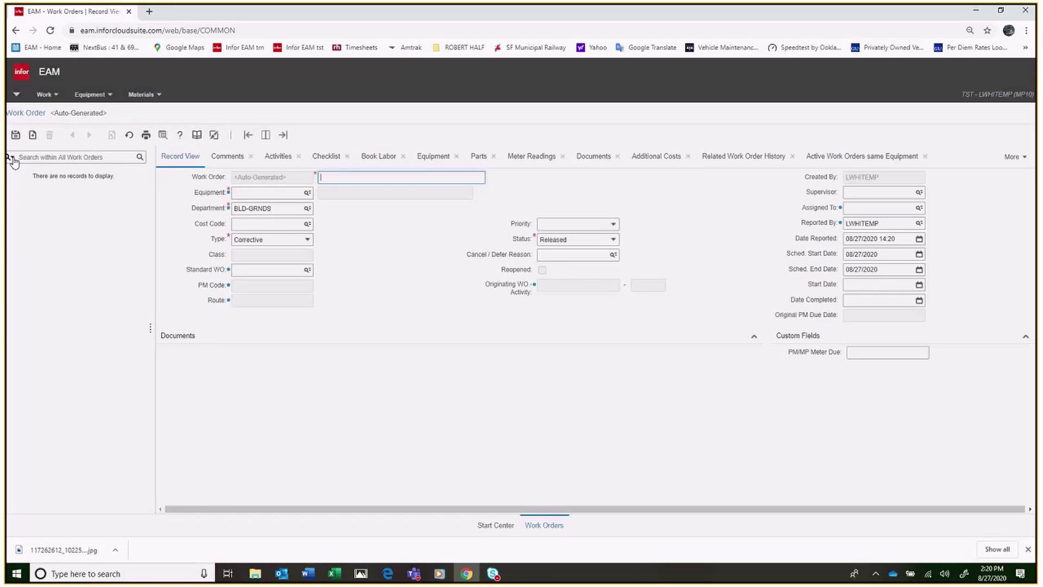
Step: Pick the MP Work Orders dataspy from the saved views dropdown
{"action": "left_click", "coordinate": [12, 158]}
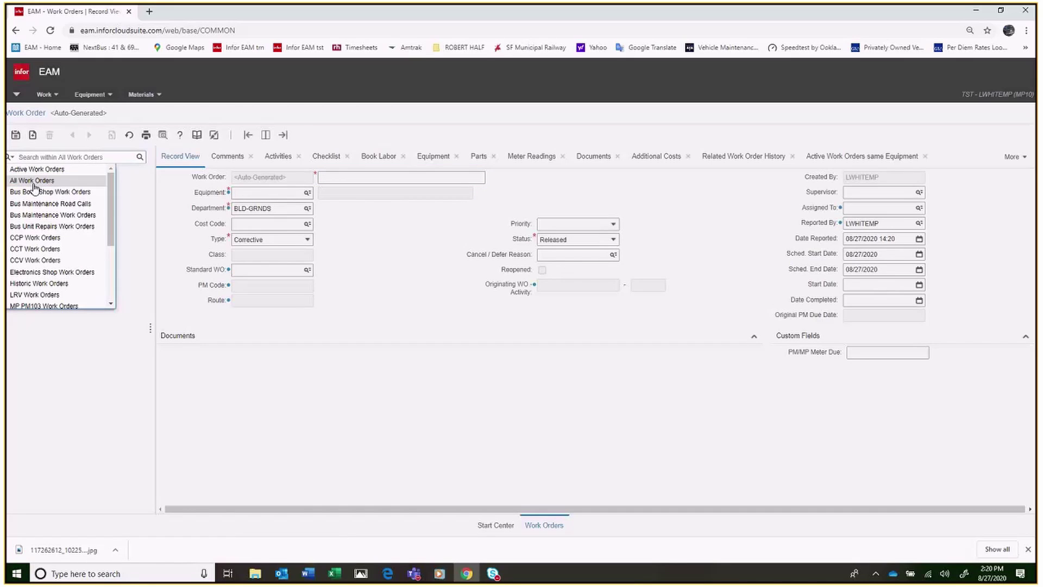
{"action": "scroll", "coordinate": [46, 231], "scroll_direction": "down", "scroll_amount": 3}
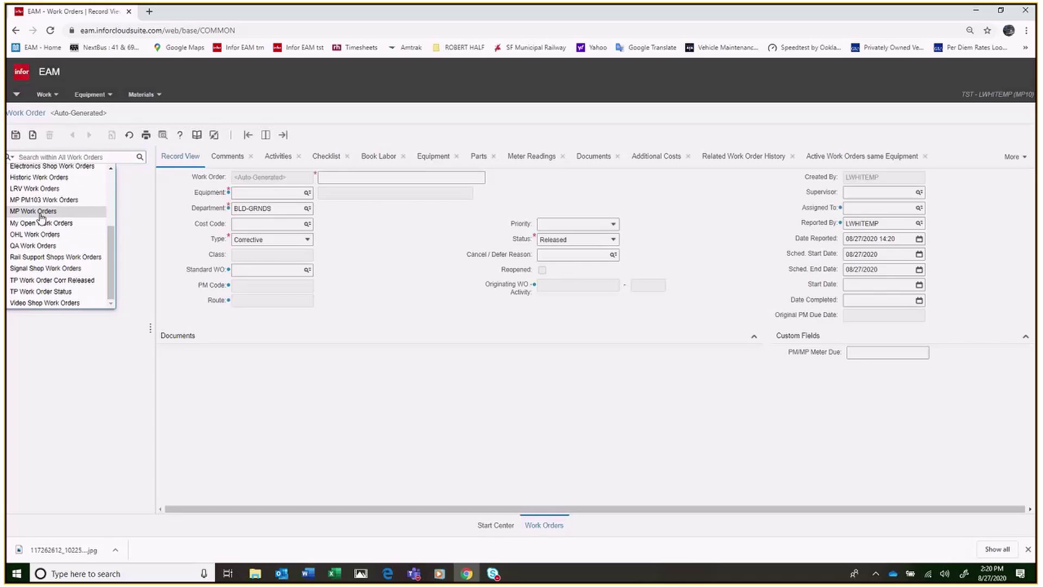
{"action": "left_click", "coordinate": [41, 213]}
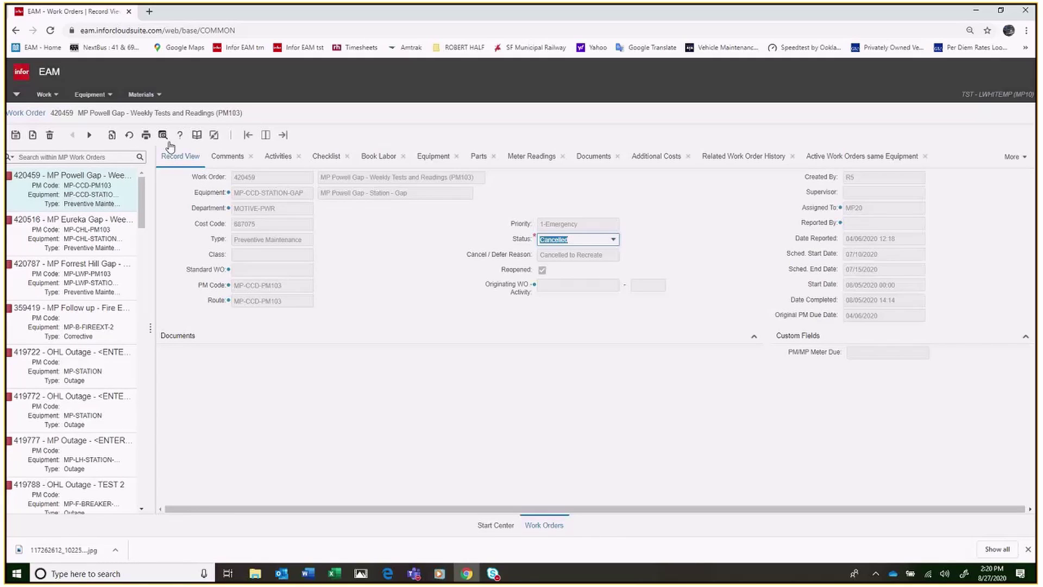
Step: Expand the list to full width and filter it by PM Code PM103
{"action": "left_click", "coordinate": [283, 137]}
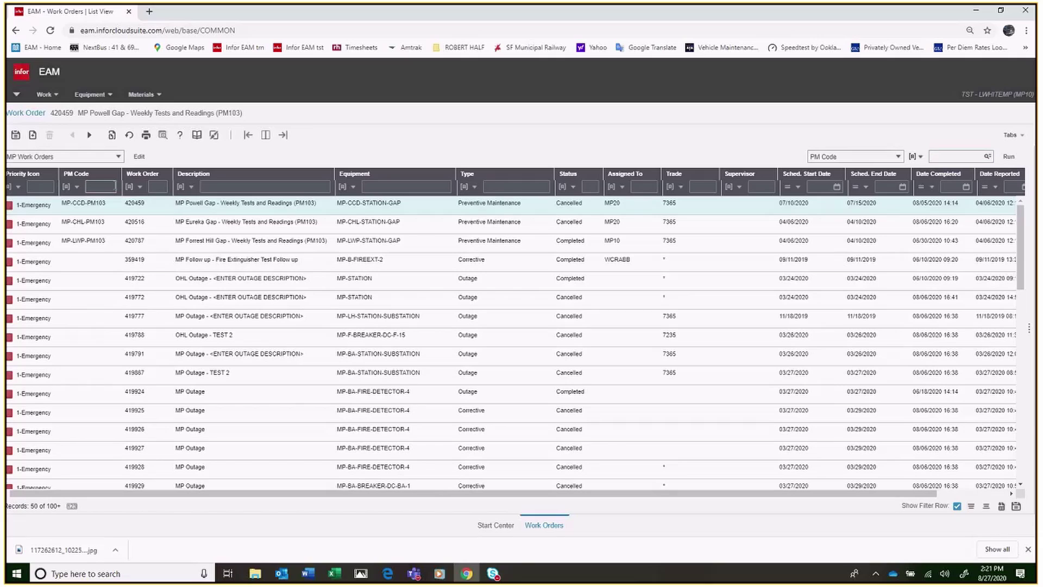
{"action": "type", "text": "PM103"}
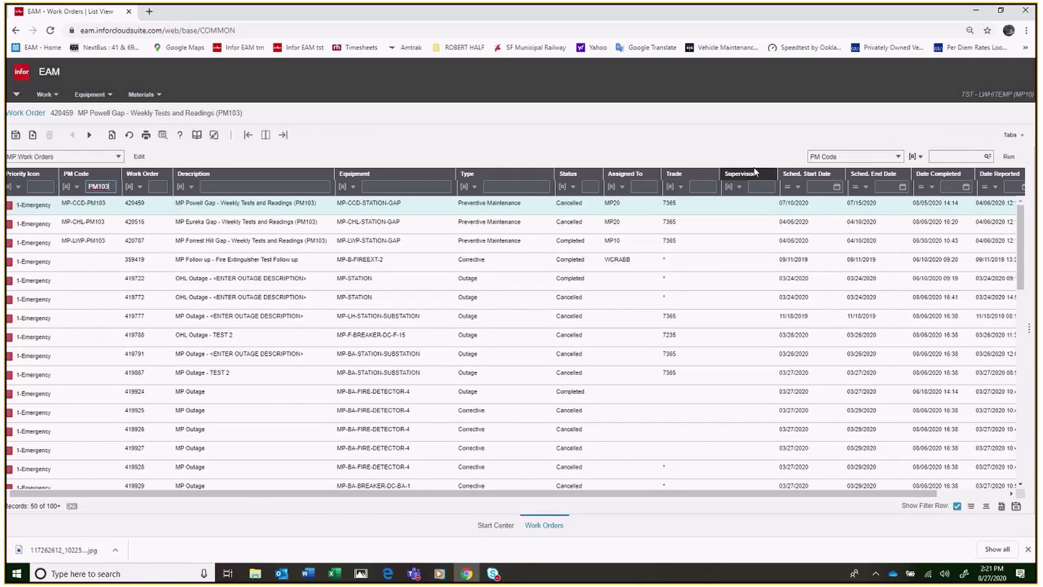
{"action": "left_click", "coordinate": [1006, 157]}
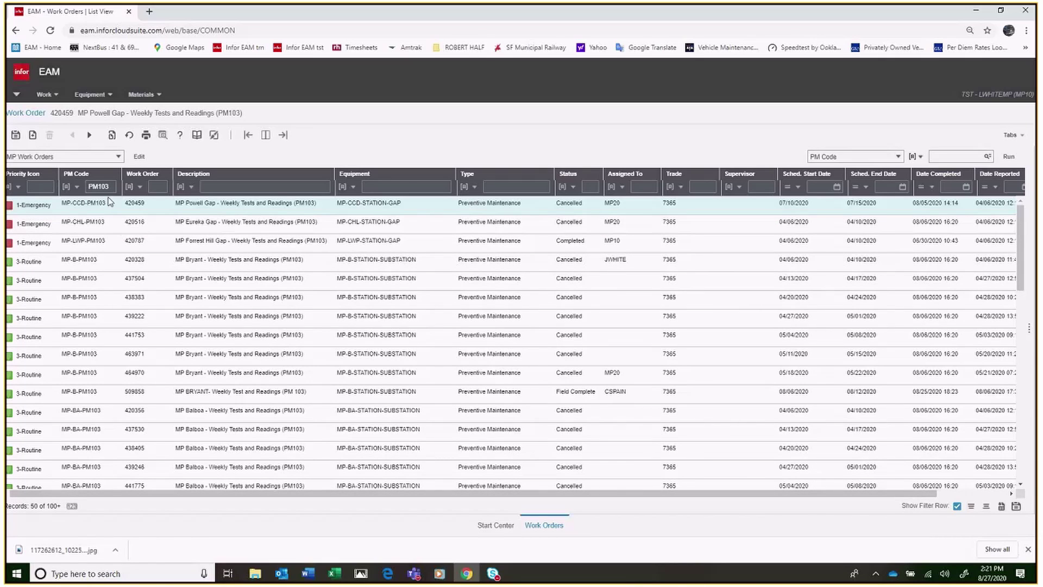
Step: Replace the PM103 filter with a Released status filter (14 records), then re-enter the Status filter
{"action": "key", "text": "BackSpace"}
{"action": "left_click", "coordinate": [215, 186]}
{"action": "left_click", "coordinate": [588, 187]}
{"action": "left_click", "coordinate": [1009, 158]}
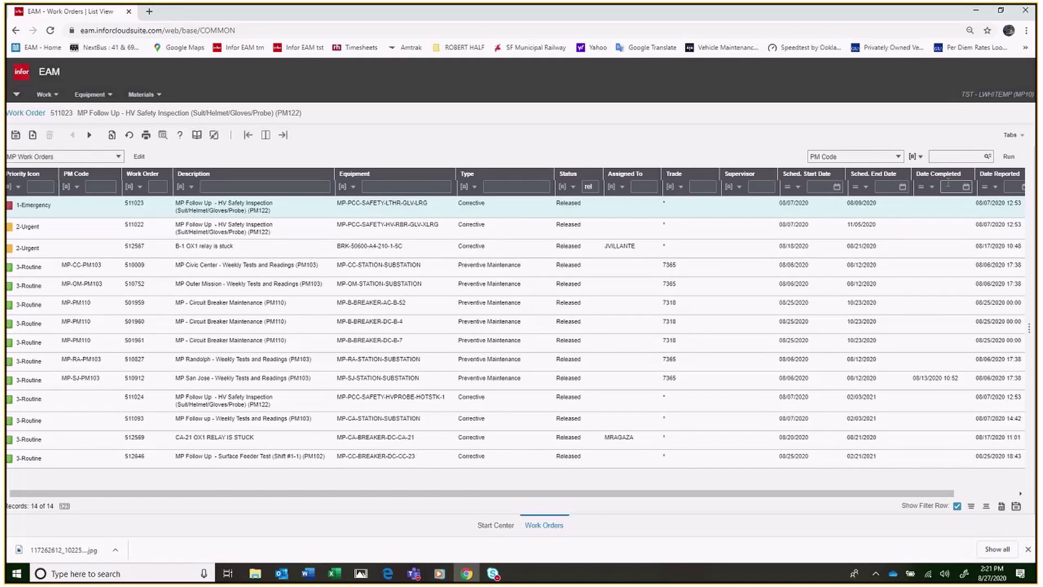
{"action": "double_click", "coordinate": [591, 187]}
{"action": "type", "text": "chk"}
{"action": "type", "text": "sch"}
Step: Run the list filtered to Scheduled status, then to Work In Progress ('wo')
{"action": "left_click", "coordinate": [1009, 157]}
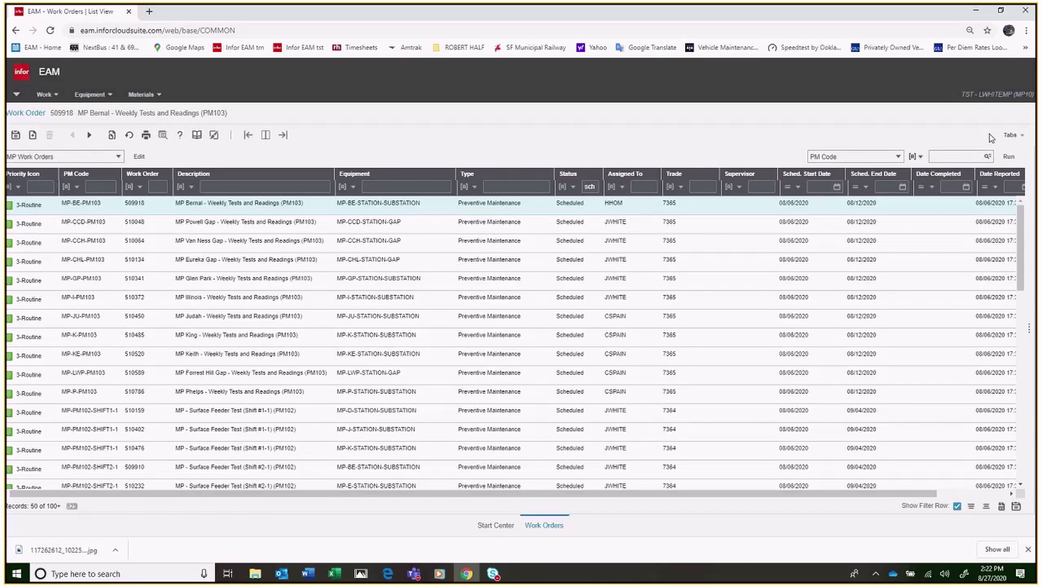
{"action": "double_click", "coordinate": [586, 187]}
{"action": "type", "text": "wor"}
{"action": "left_click", "coordinate": [1010, 157]}
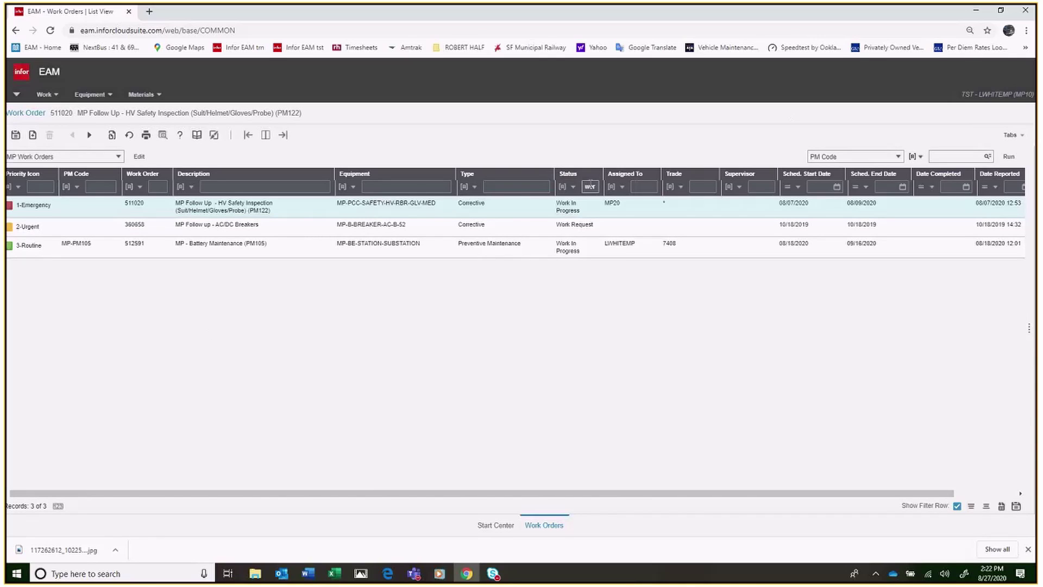
Step: Clear the Status filter and filter Assigned To by an assignee's name, returning 0 records
{"action": "key", "text": "BackSpace"}
{"action": "key", "text": "BackSpace"}
{"action": "key", "text": "BackSpace"}
{"action": "left_click", "coordinate": [638, 187]}
{"action": "key", "text": "BackSpace"}
{"action": "key", "text": "BackSpace"}
{"action": "key", "text": "BackSpace"}
{"action": "key", "text": "BackSpace"}
{"action": "left_click", "coordinate": [1009, 158]}
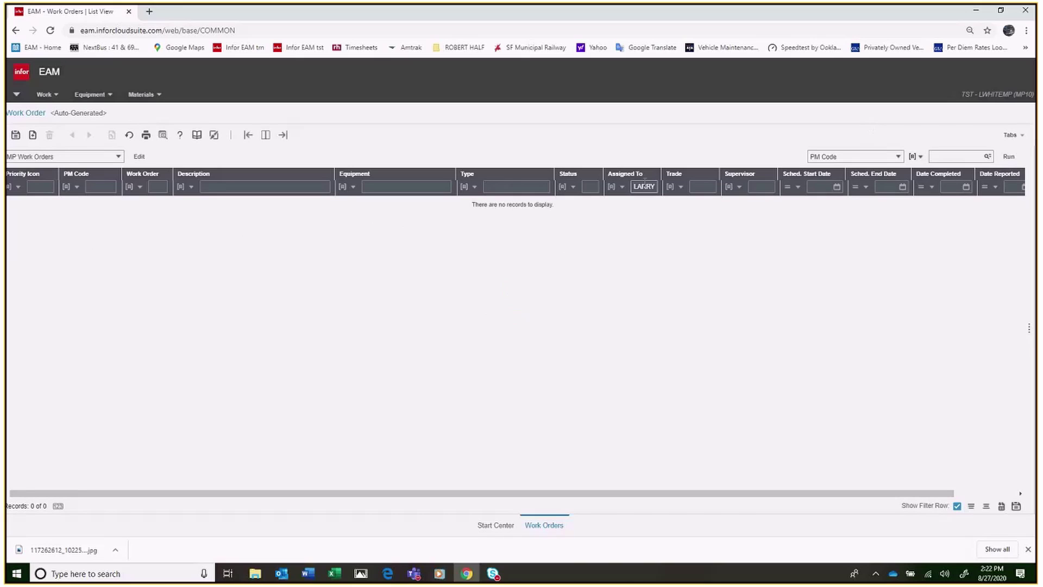
Step: Filter Assigned To by the user's own ID, showing three PM105 battery maintenance orders
{"action": "double_click", "coordinate": [644, 186]}
{"action": "left_click", "coordinate": [1012, 157]}
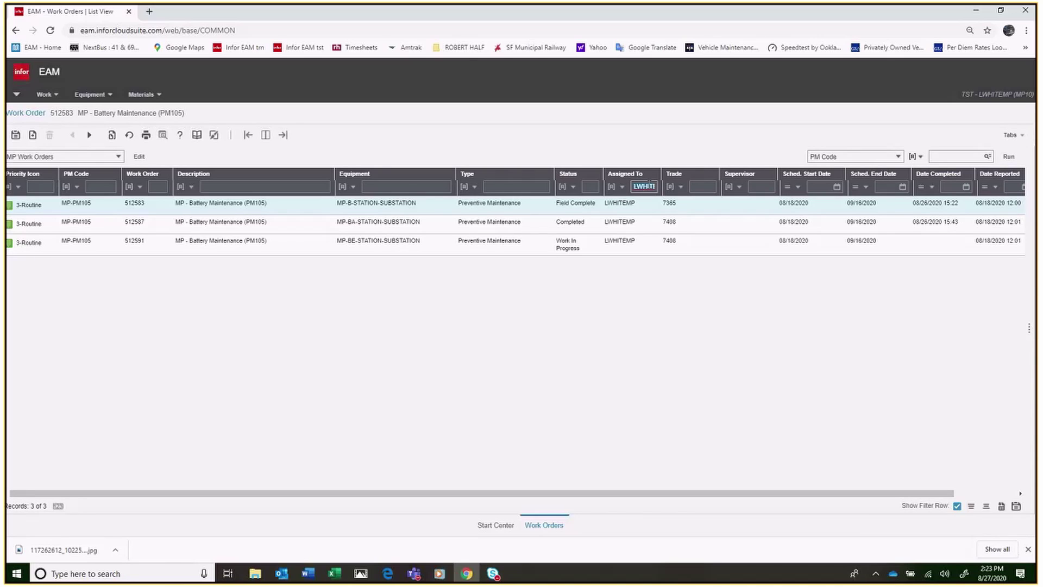
Step: Clear the assignee filter and enter 're' in the Status filter
{"action": "key", "text": "BackSpace"}
{"action": "left_click", "coordinate": [587, 187]}
{"action": "type", "text": "rel"}
Step: Run the Released filter, then add Type 'pre' (Preventive Maintenance), leaving 7 records
{"action": "left_click", "coordinate": [1009, 156]}
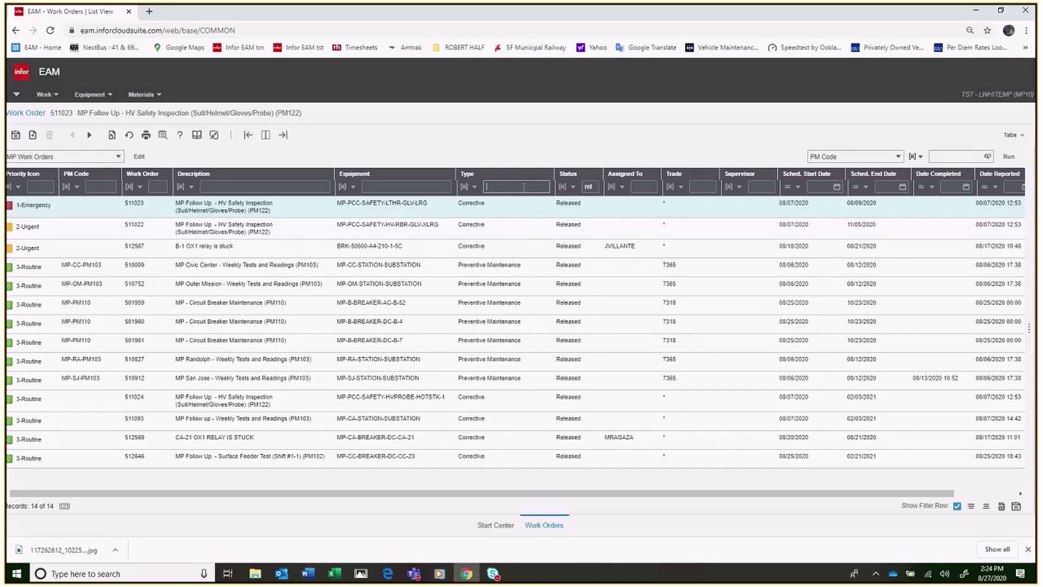
{"action": "type", "text": "prev"}
{"action": "left_click", "coordinate": [1010, 158]}
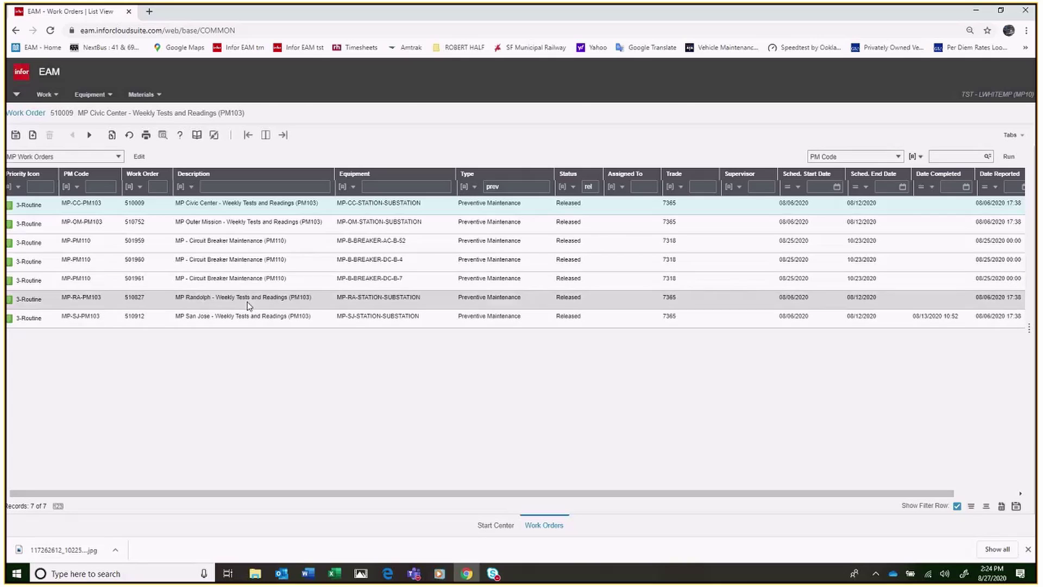
Step: Switch to split view and open work order 510752, then 510009 from the list
{"action": "left_click", "coordinate": [267, 137]}
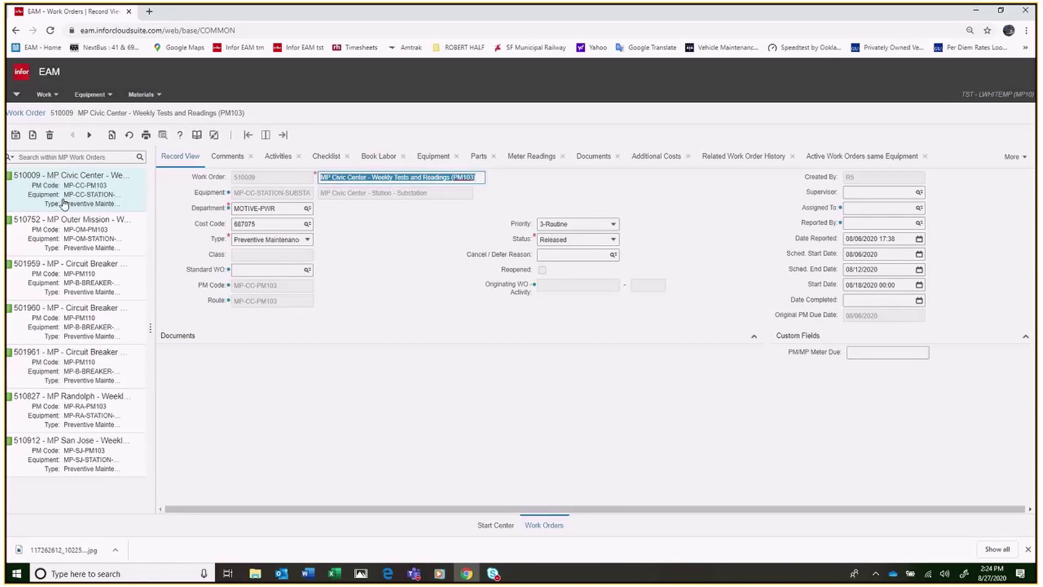
{"action": "left_click", "coordinate": [65, 235]}
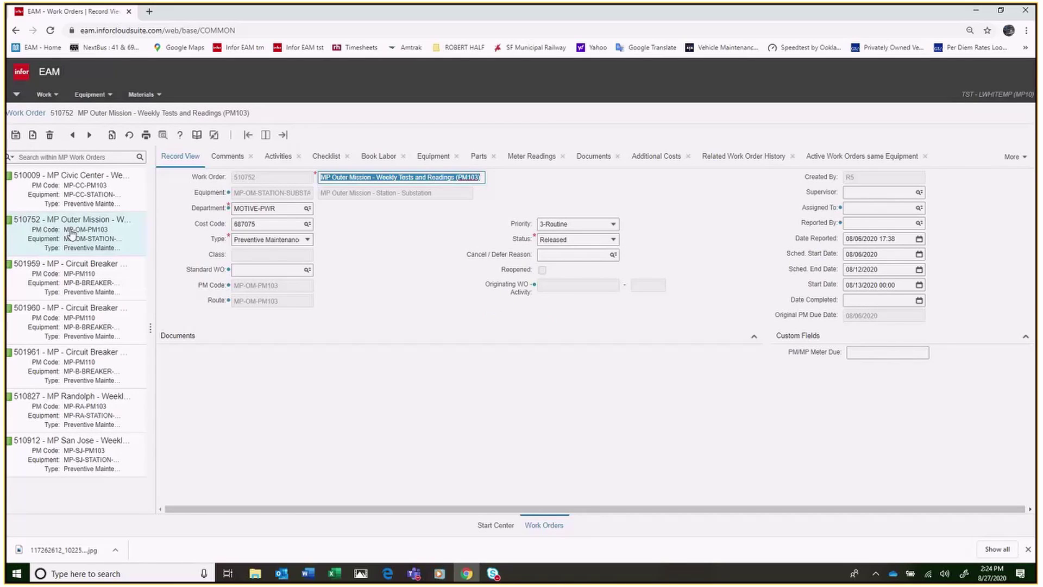
{"action": "left_click", "coordinate": [67, 199]}
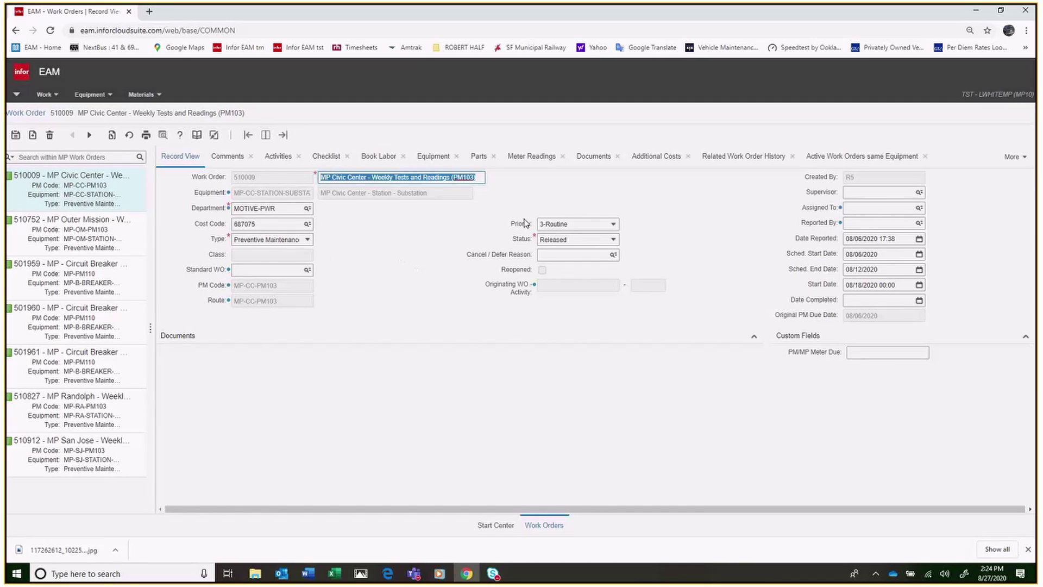
{"action": "left_click", "coordinate": [614, 241]}
{"action": "left_click", "coordinate": [614, 240]}
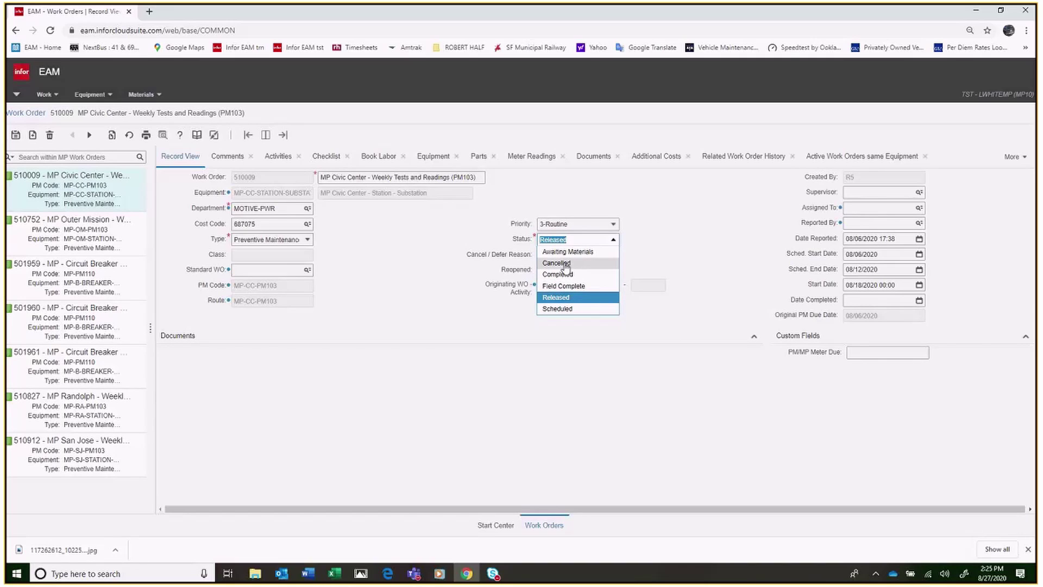
{"action": "left_click", "coordinate": [614, 242]}
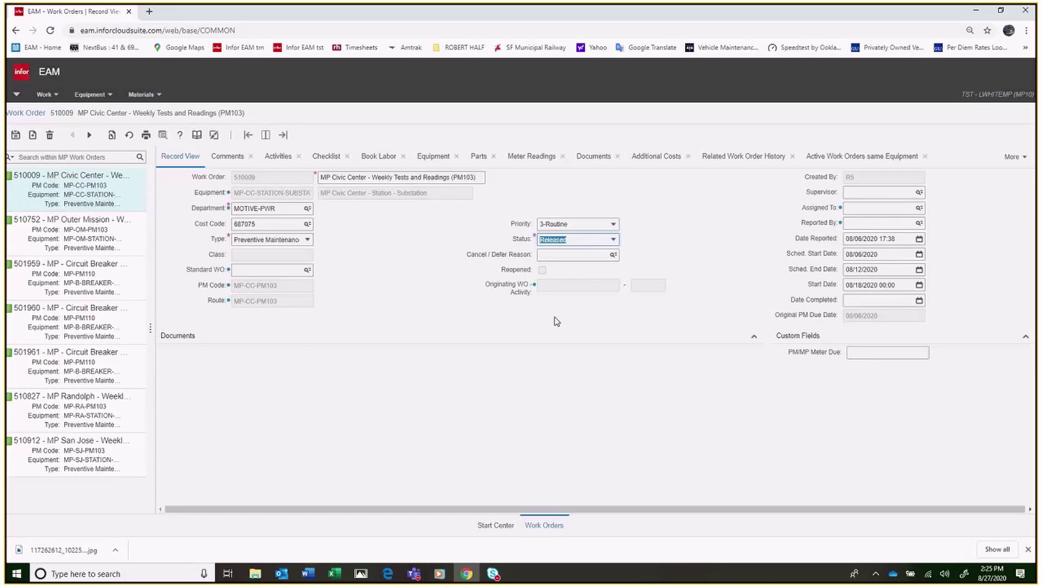
Step: Move through work order 510009's Comments and Activities tabs to its Checklist
{"action": "left_click", "coordinate": [220, 157]}
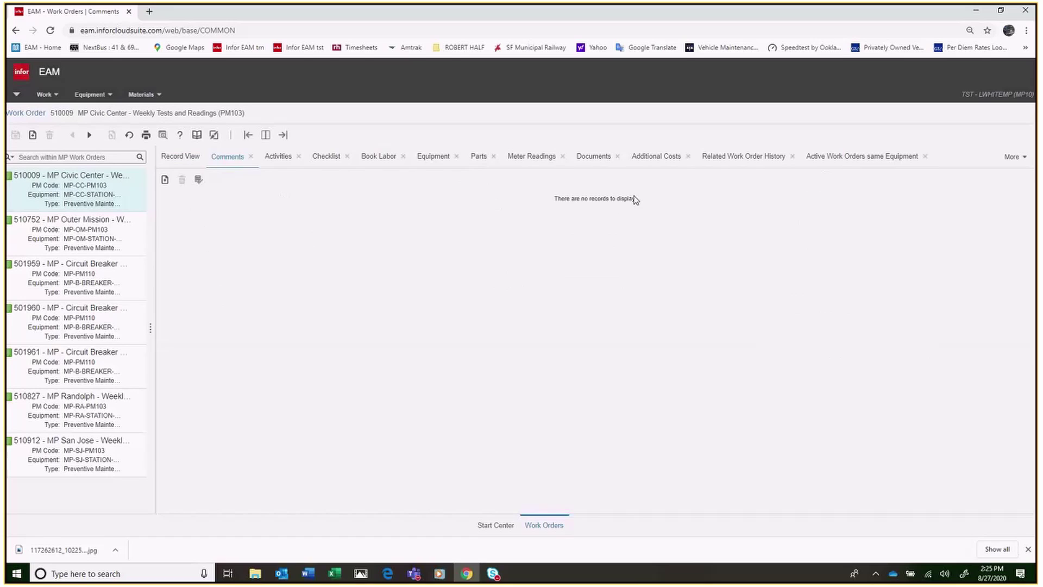
{"action": "left_click", "coordinate": [279, 162]}
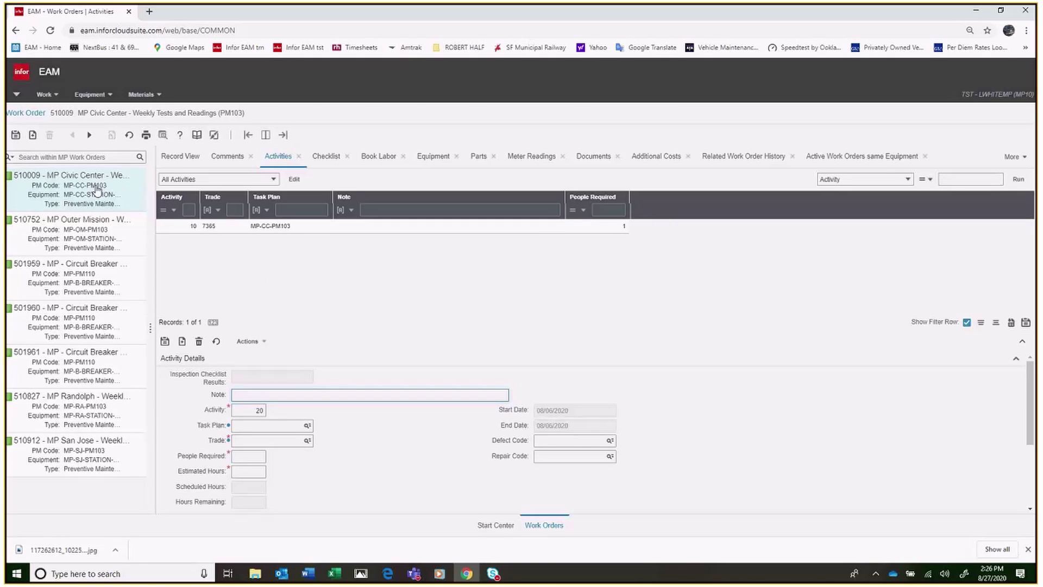
{"action": "left_click", "coordinate": [327, 157]}
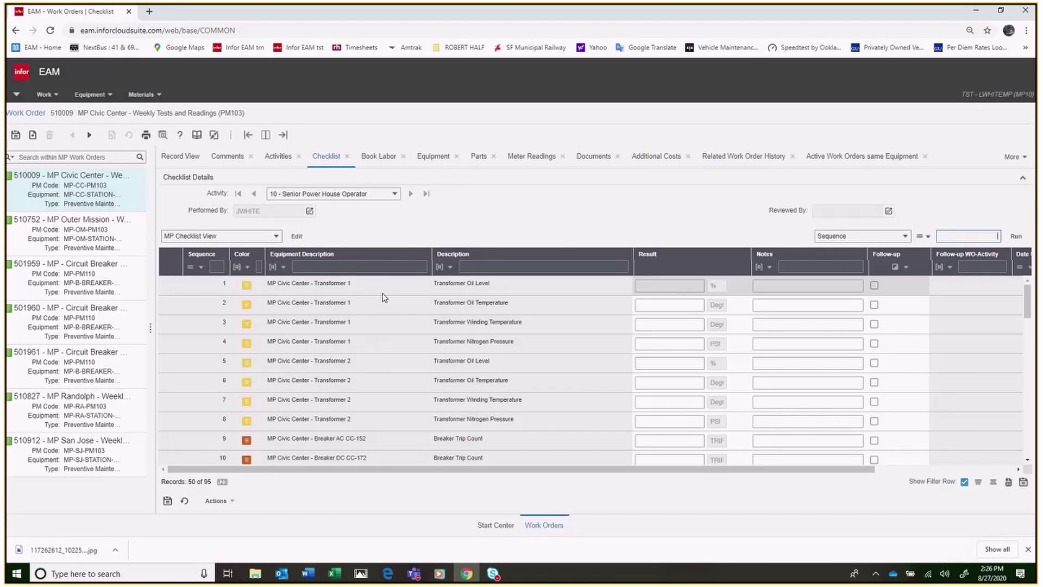
Step: Scroll the Checklist grid down until the footer reads Records: 95 of 95
{"action": "scroll", "coordinate": [396, 368], "scroll_direction": "down", "scroll_amount": 3}
{"action": "scroll", "coordinate": [398, 370], "scroll_direction": "down", "scroll_amount": 9}
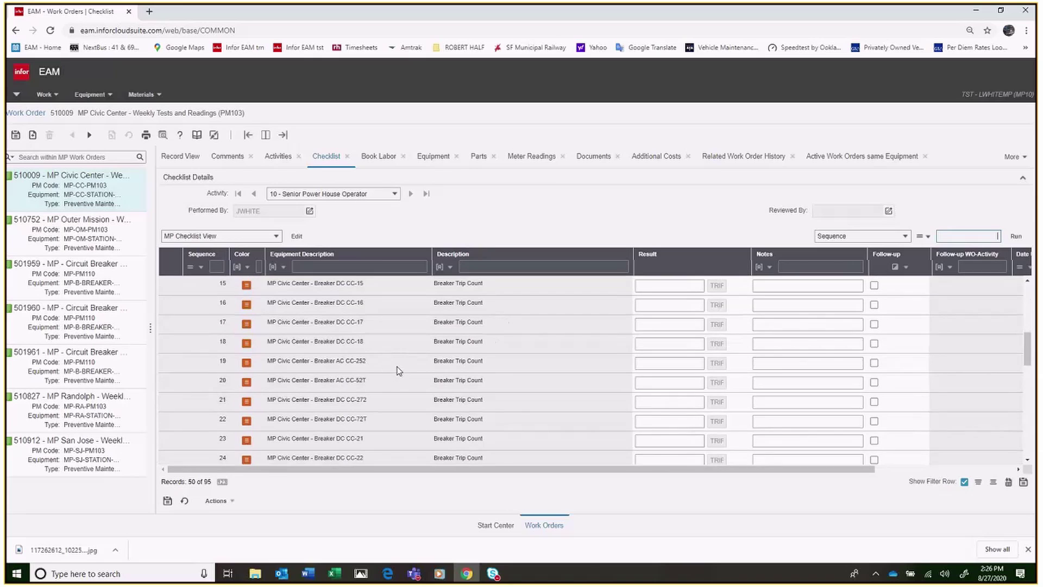
{"action": "scroll", "coordinate": [399, 374], "scroll_direction": "down", "scroll_amount": 3}
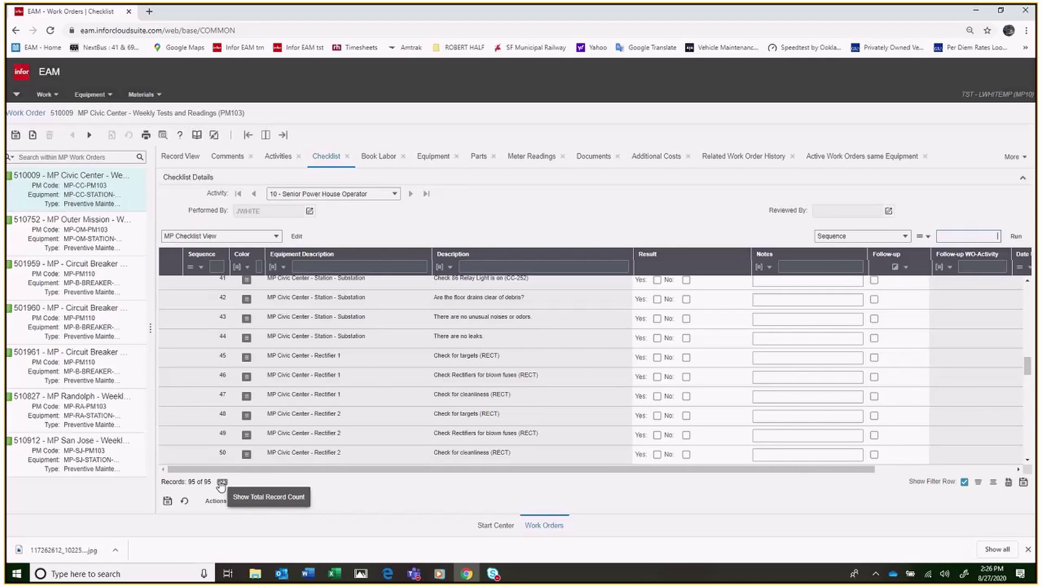
{"action": "left_click", "coordinate": [222, 483]}
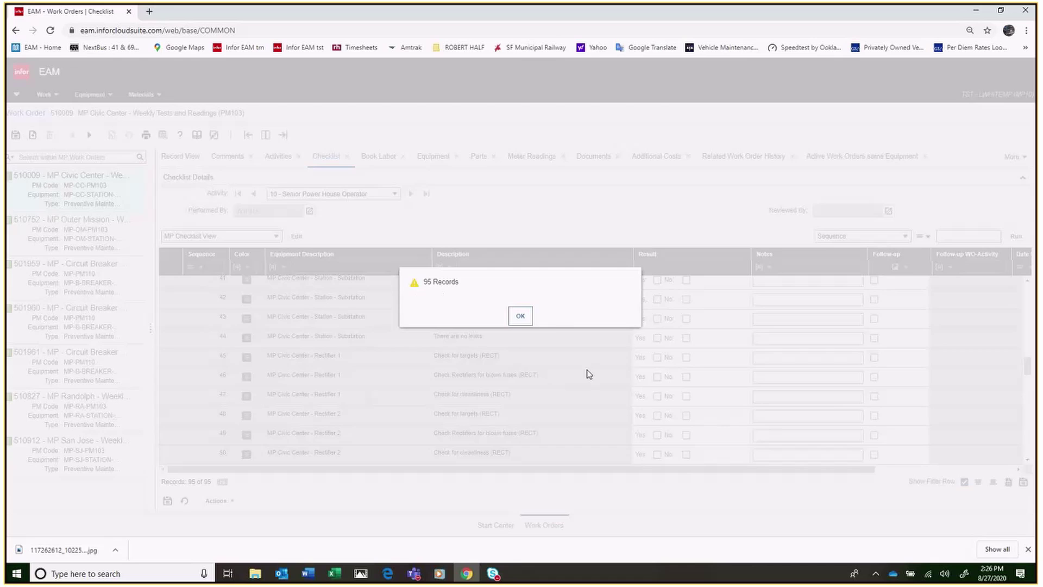
{"action": "left_click", "coordinate": [521, 316]}
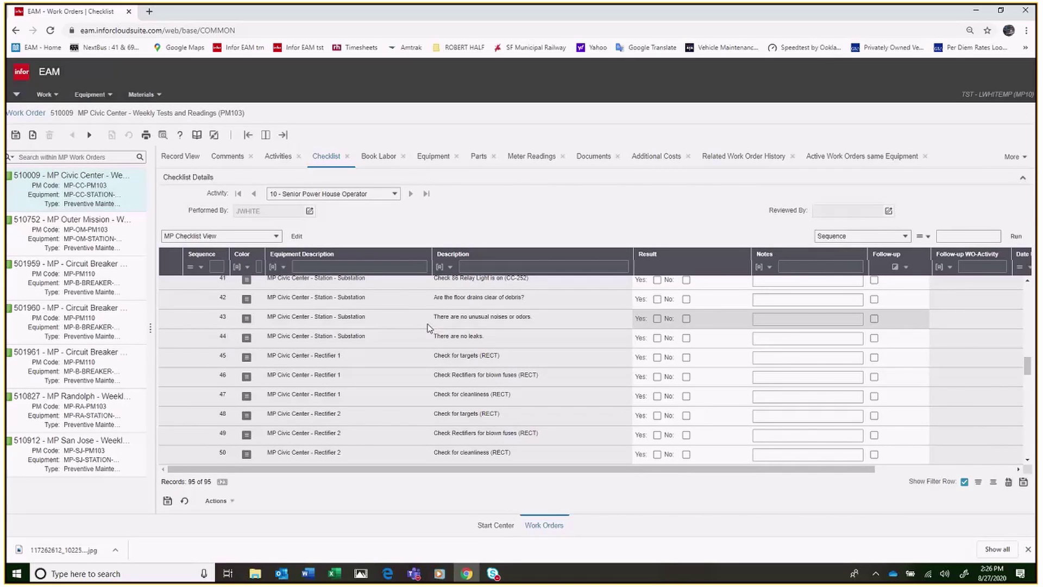
{"action": "scroll", "coordinate": [427, 328], "scroll_direction": "up", "scroll_amount": 12}
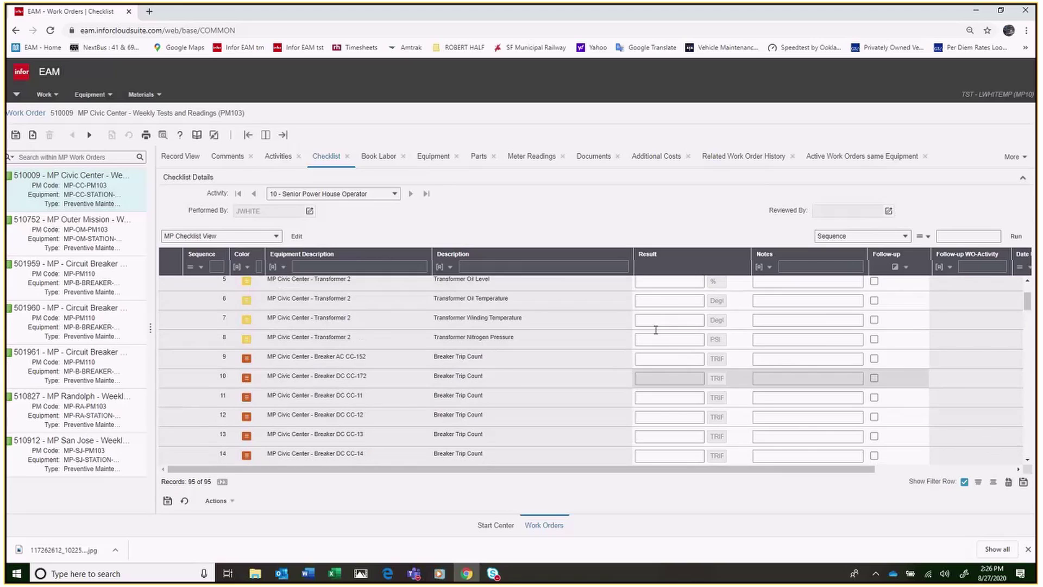
{"action": "scroll", "coordinate": [656, 330], "scroll_direction": "up", "scroll_amount": 2}
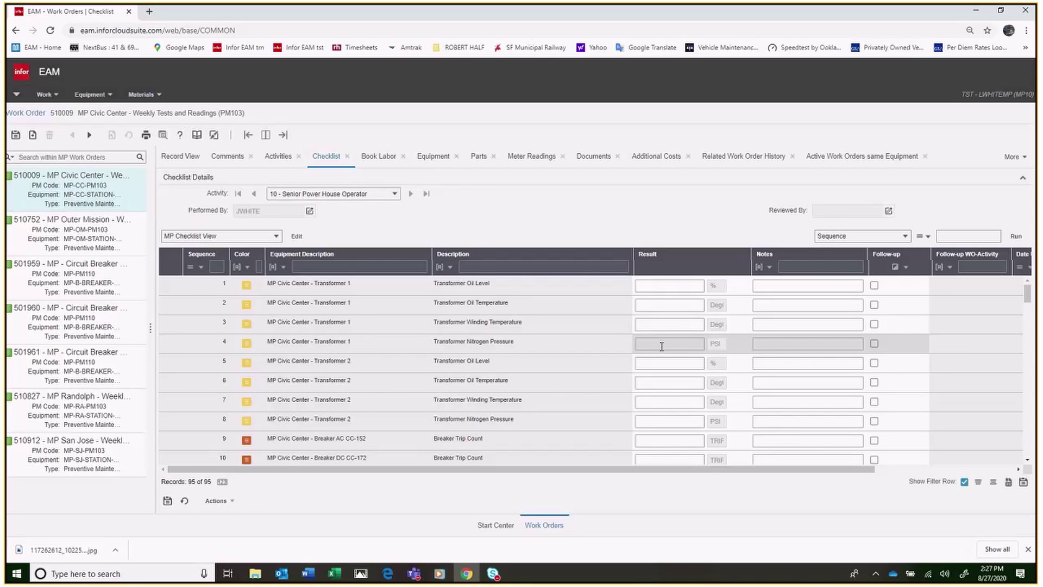
{"action": "scroll", "coordinate": [661, 346], "scroll_direction": "down", "scroll_amount": 10}
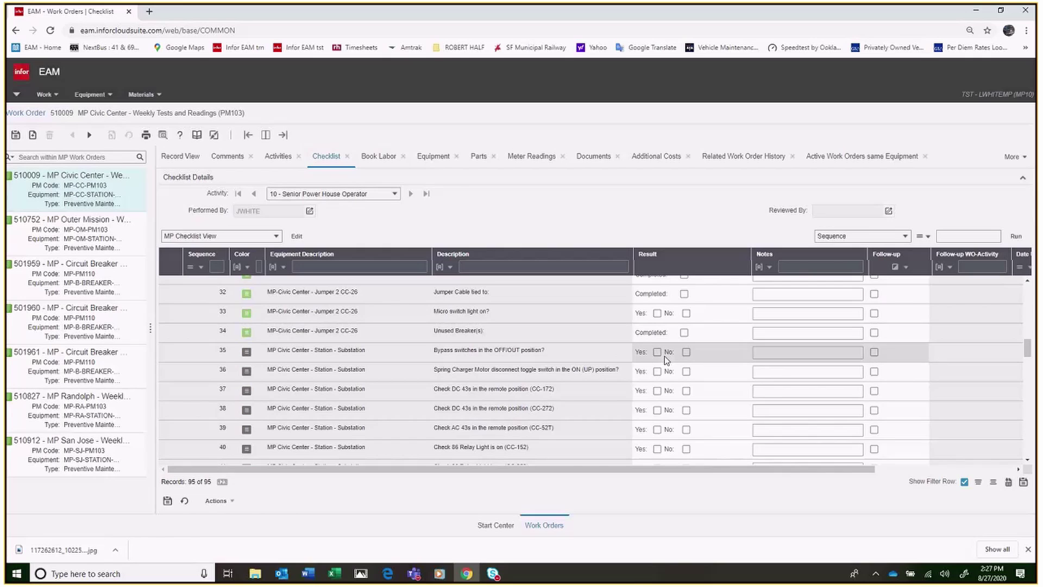
{"action": "scroll", "coordinate": [666, 359], "scroll_direction": "down", "scroll_amount": 6}
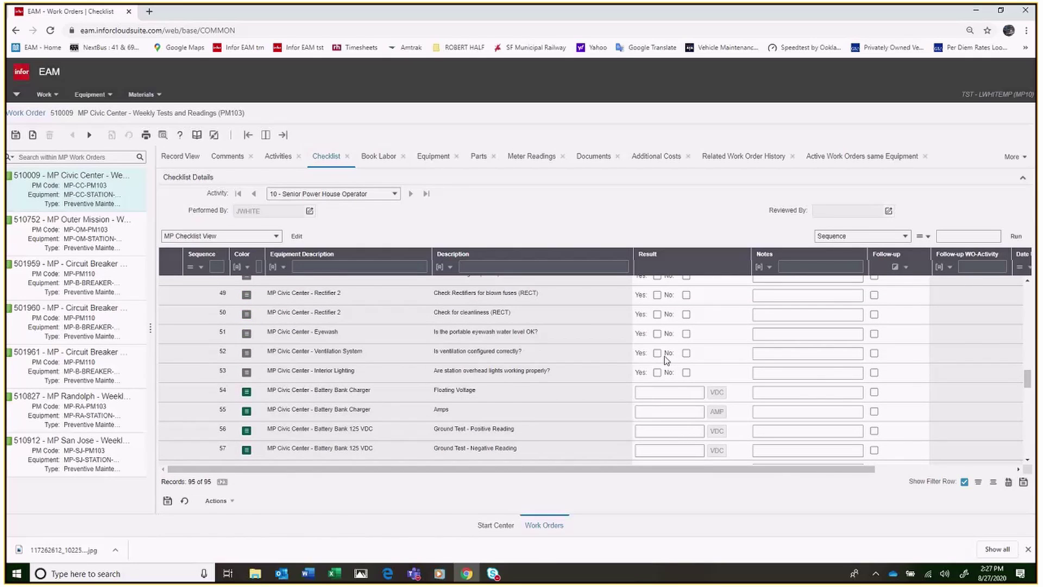
{"action": "scroll", "coordinate": [666, 360], "scroll_direction": "down", "scroll_amount": 12}
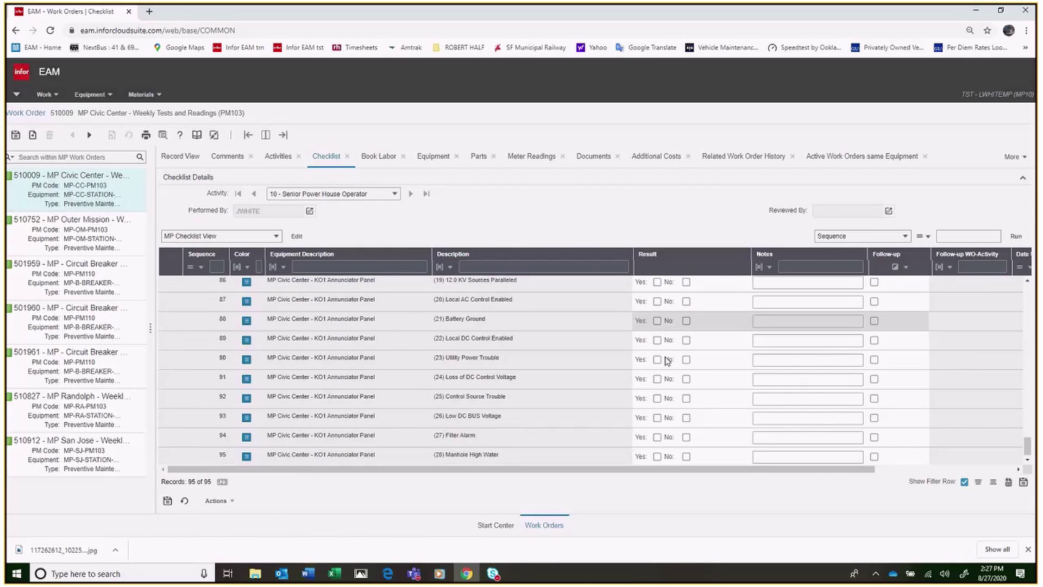
{"action": "scroll", "coordinate": [666, 359], "scroll_direction": "up", "scroll_amount": 10}
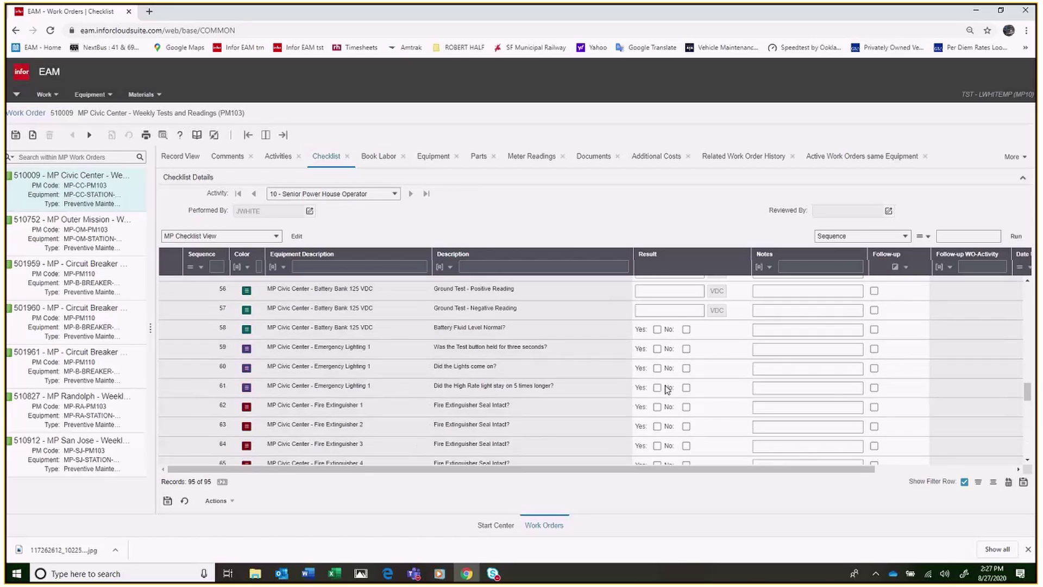
{"action": "scroll", "coordinate": [668, 389], "scroll_direction": "up", "scroll_amount": 4}
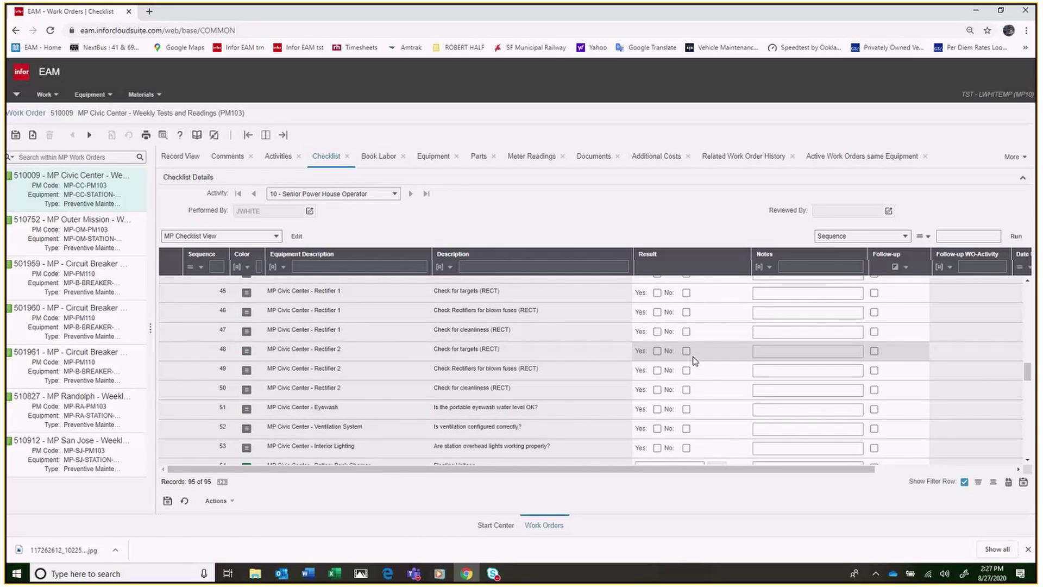
{"action": "scroll", "coordinate": [696, 361], "scroll_direction": "up", "scroll_amount": 4}
{"action": "scroll", "coordinate": [697, 359], "scroll_direction": "up", "scroll_amount": 4}
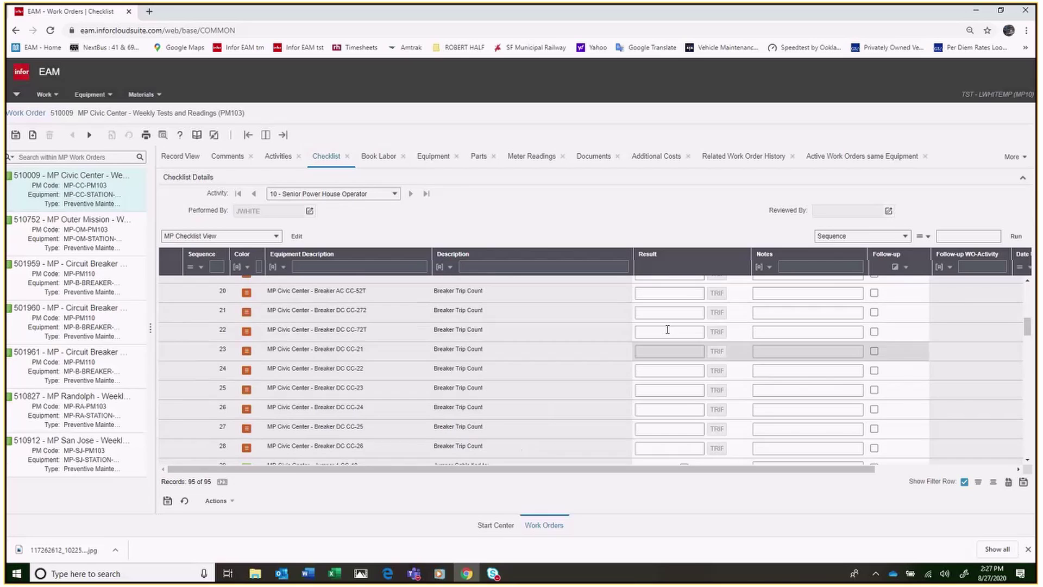
{"action": "scroll", "coordinate": [706, 319], "scroll_direction": "up", "scroll_amount": 7}
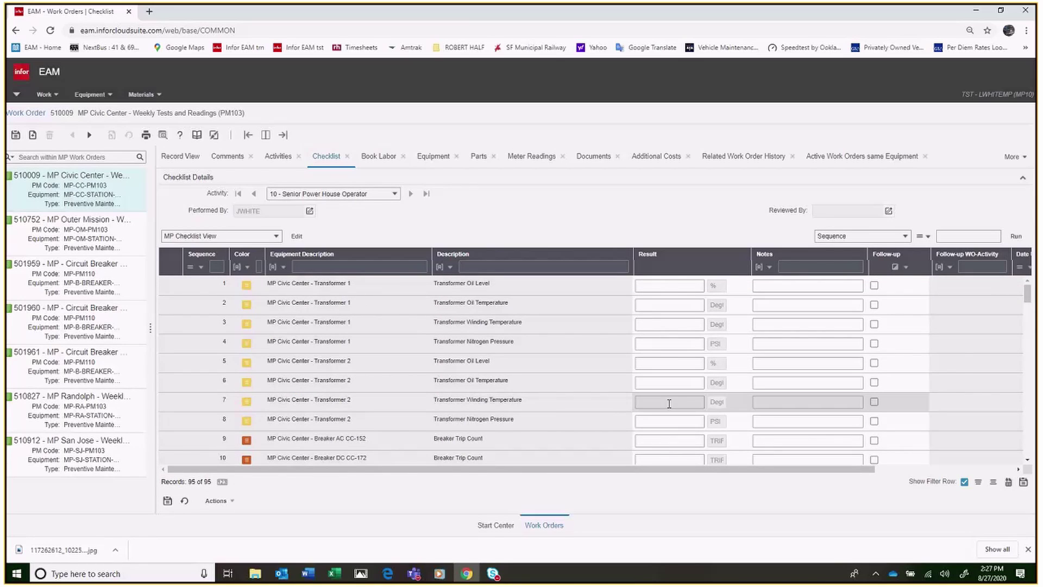
{"action": "scroll", "coordinate": [669, 396], "scroll_direction": "down", "scroll_amount": 2}
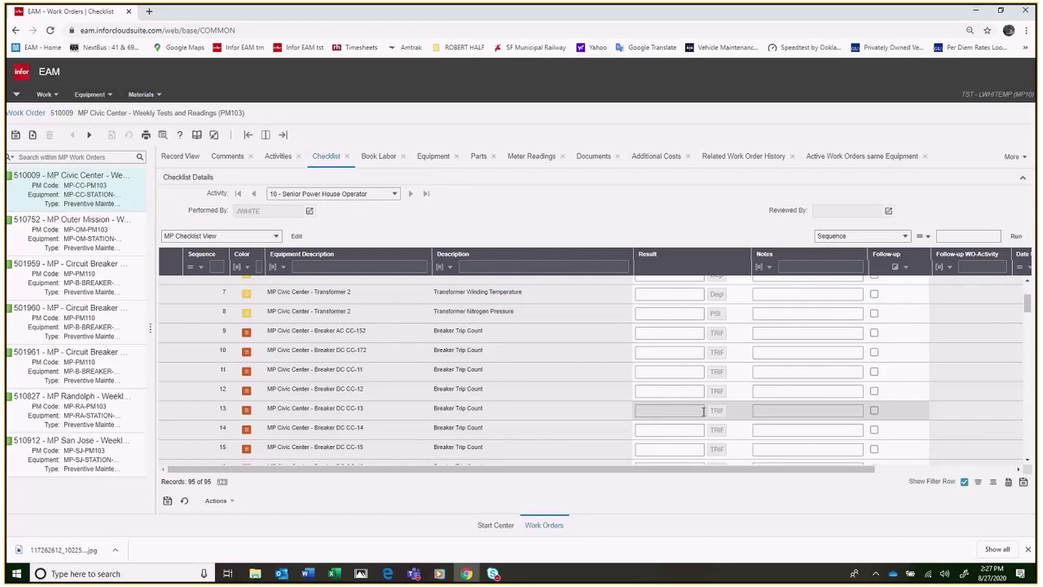
{"action": "scroll", "coordinate": [704, 411], "scroll_direction": "down", "scroll_amount": 9}
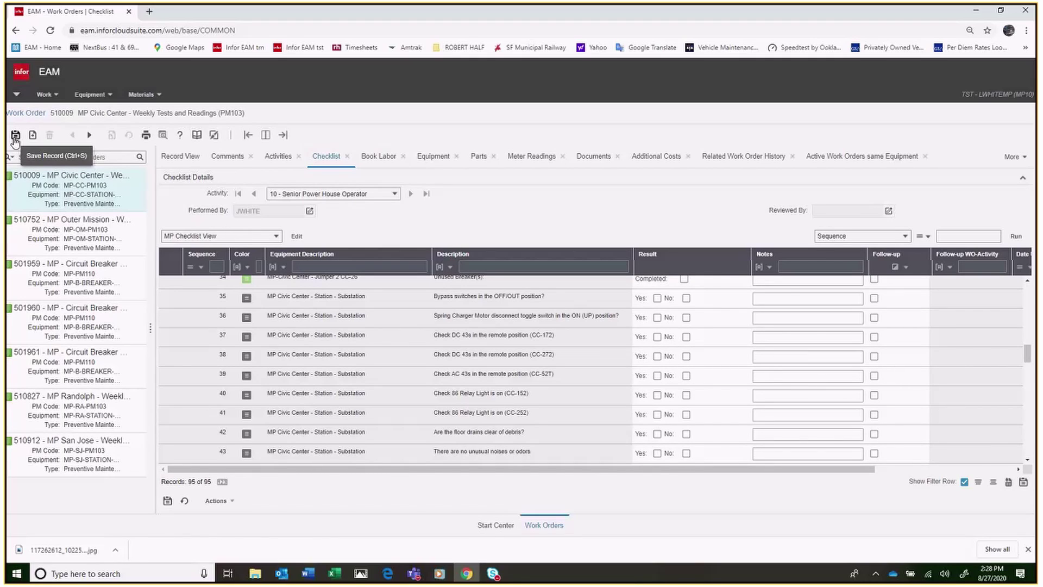
Step: Return to the Start Center and open Work > Work Orders, landing on a blank new work order
{"action": "left_click", "coordinate": [17, 94]}
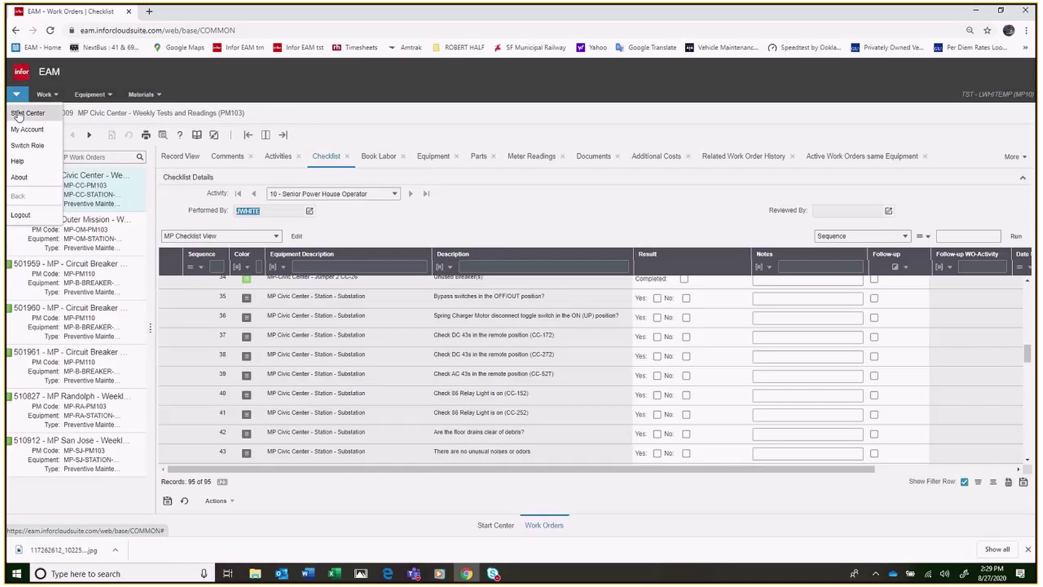
{"action": "left_click", "coordinate": [18, 115]}
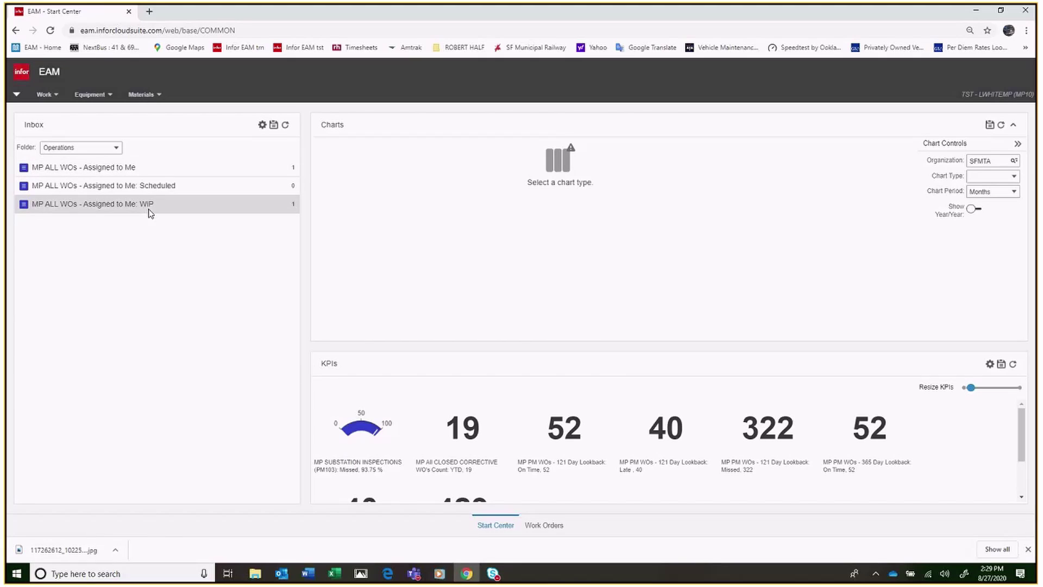
{"action": "left_click", "coordinate": [45, 96]}
{"action": "left_click", "coordinate": [52, 113]}
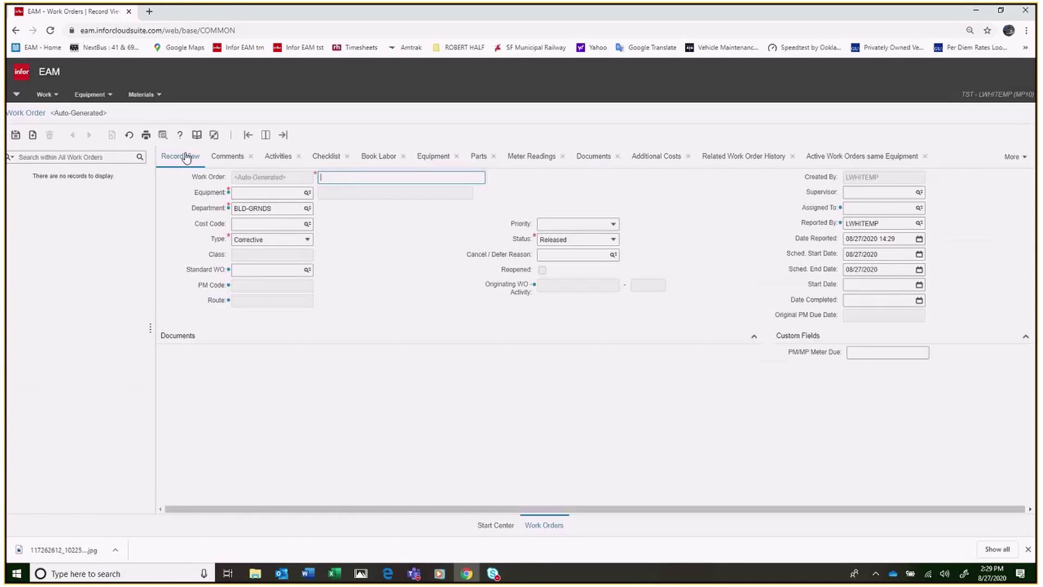
Step: Show work orders as a full-width list using the MP Work Orders dataspy
{"action": "left_click", "coordinate": [283, 136]}
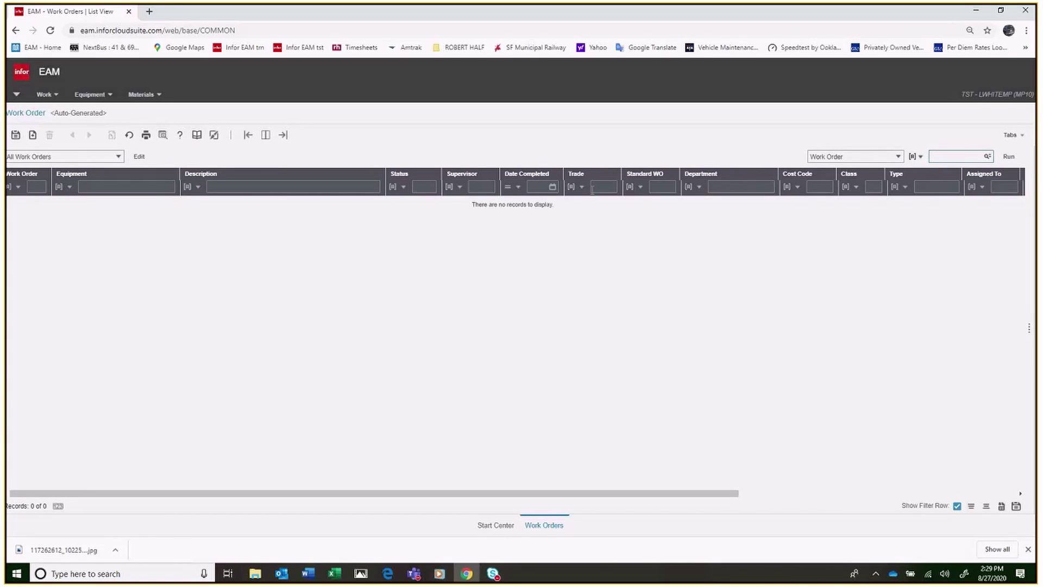
{"action": "left_click", "coordinate": [425, 185]}
{"action": "type", "text": "rel"}
{"action": "left_click", "coordinate": [118, 157]}
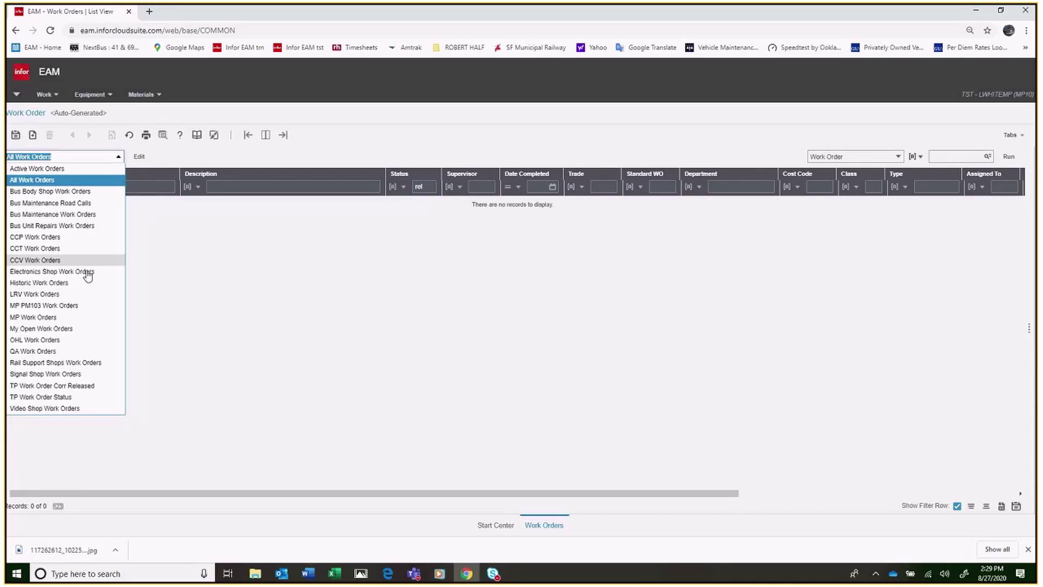
{"action": "left_click", "coordinate": [43, 318]}
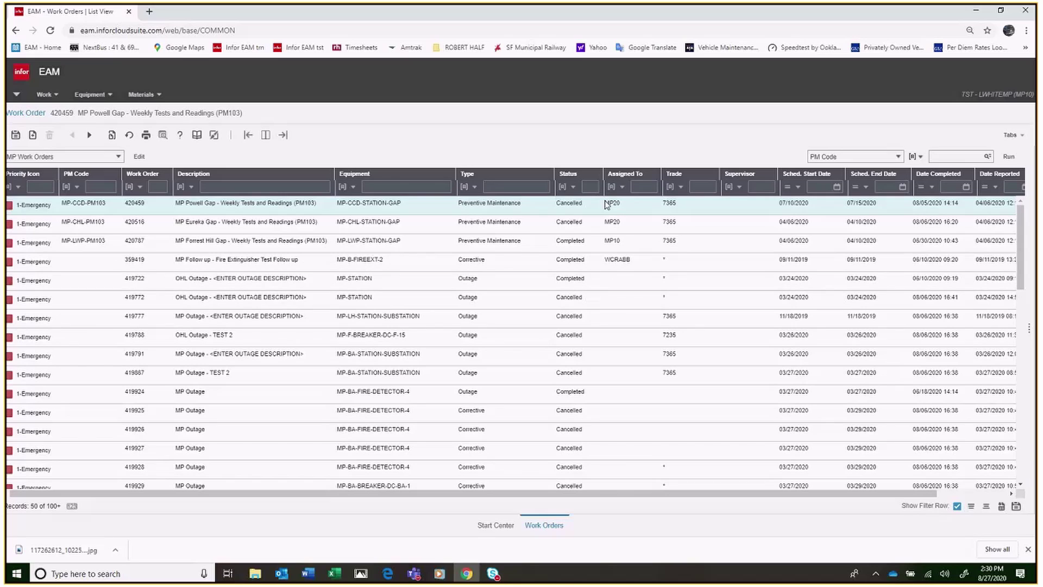
Step: Filter Status by 'rel' and Type by 'pre', then run the search to list 7 released PM orders
{"action": "left_click", "coordinate": [533, 189]}
{"action": "left_click", "coordinate": [593, 186]}
{"action": "type", "text": "rel"}
{"action": "left_click", "coordinate": [511, 187]}
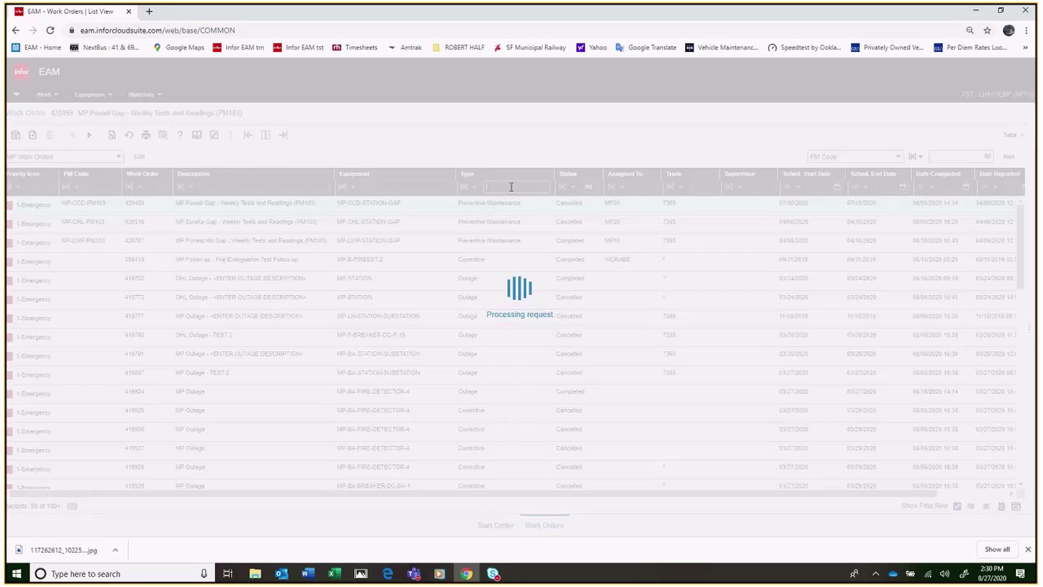
{"action": "type", "text": "prev"}
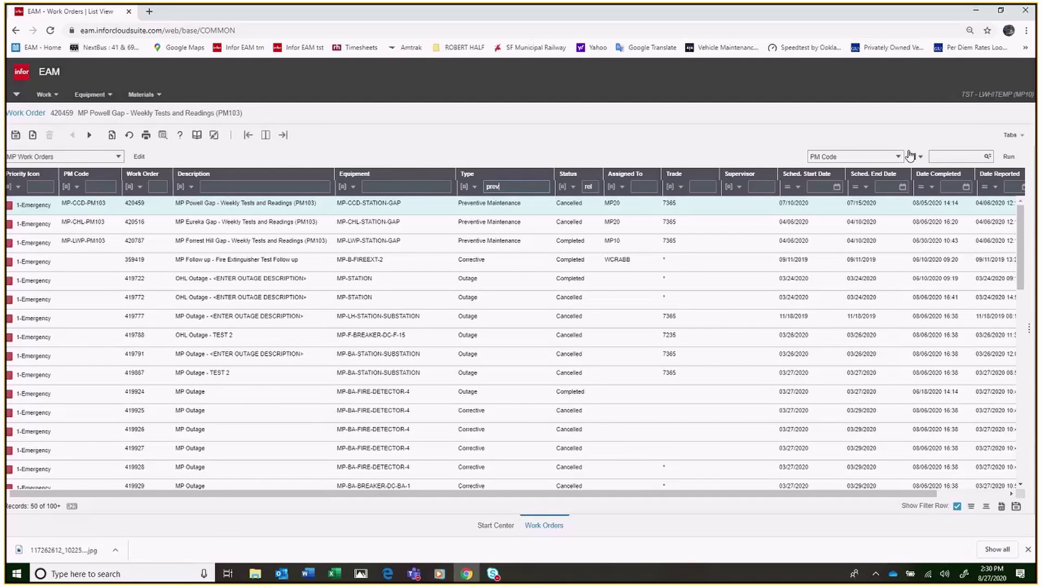
{"action": "left_click", "coordinate": [1012, 157]}
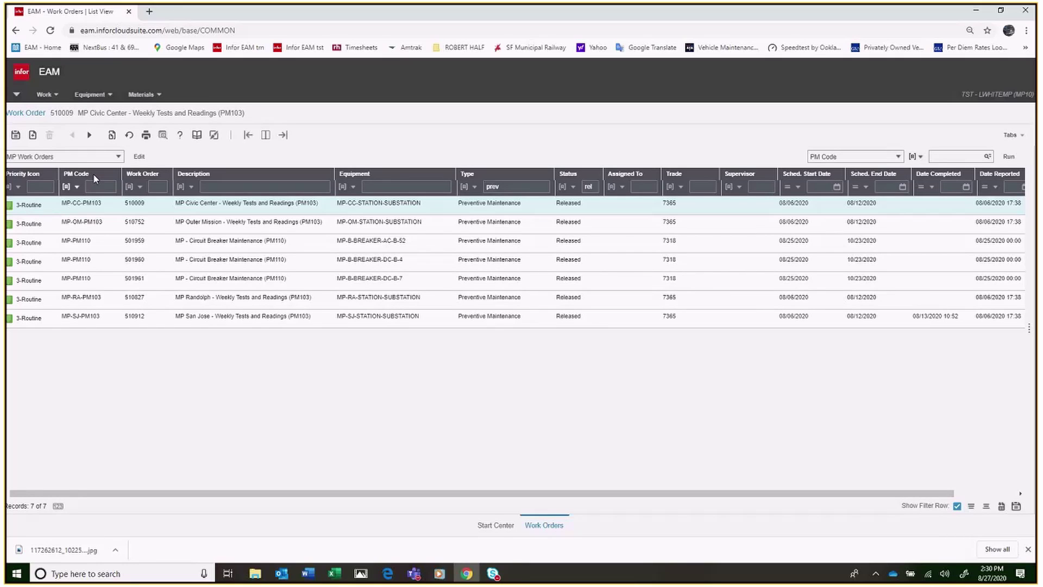
Step: Open work order 510009 beside the list and move through Comments and Activities to its Checklist
{"action": "left_click", "coordinate": [266, 135]}
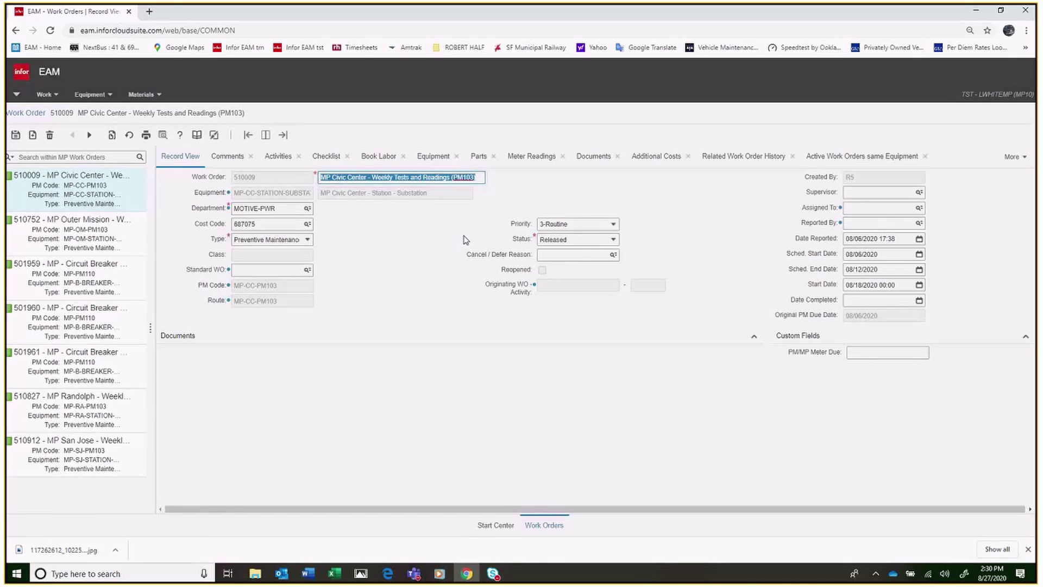
{"action": "left_click", "coordinate": [242, 159]}
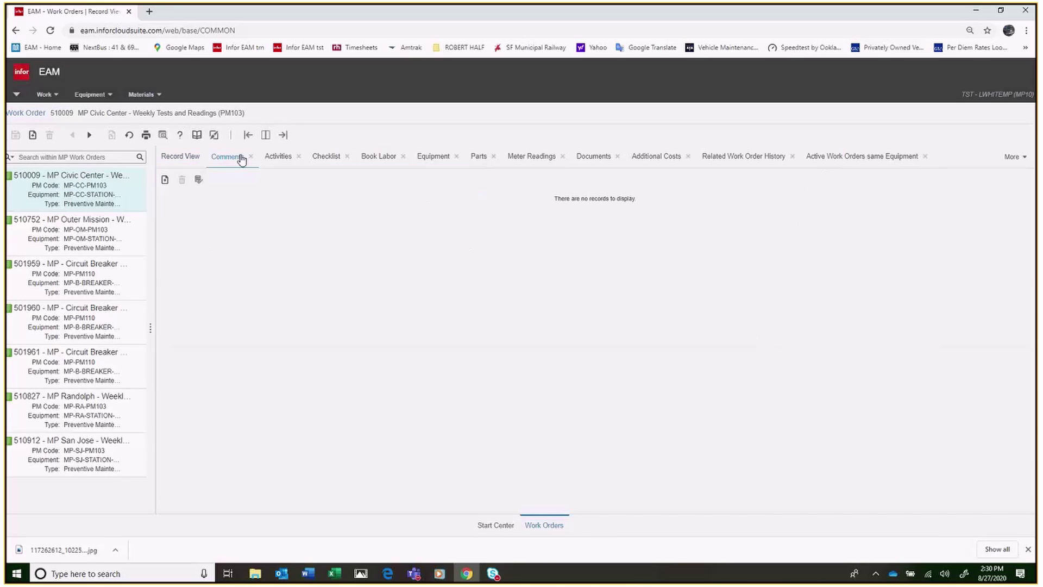
{"action": "left_click", "coordinate": [287, 161]}
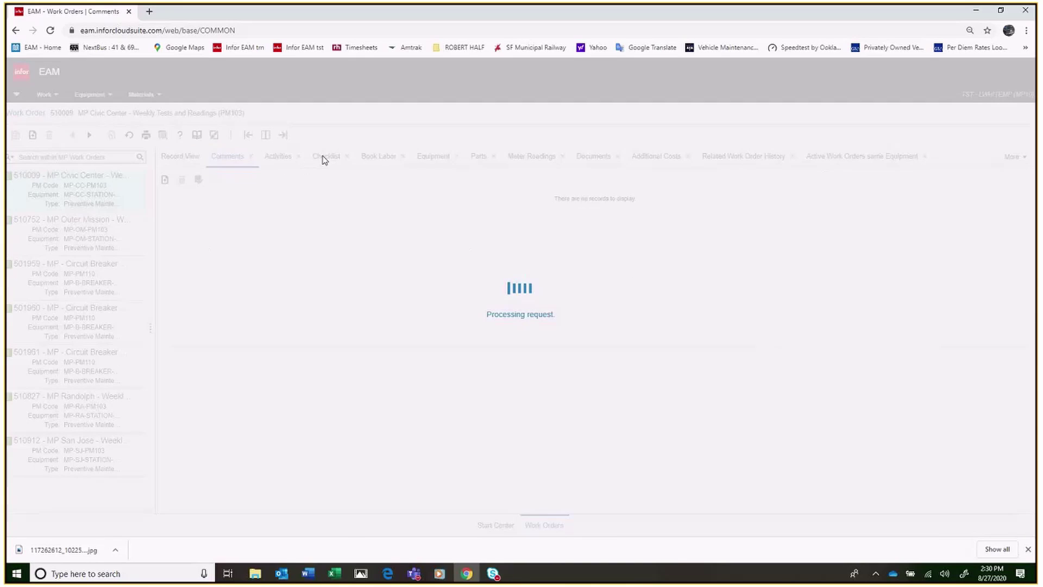
{"action": "left_click", "coordinate": [326, 158]}
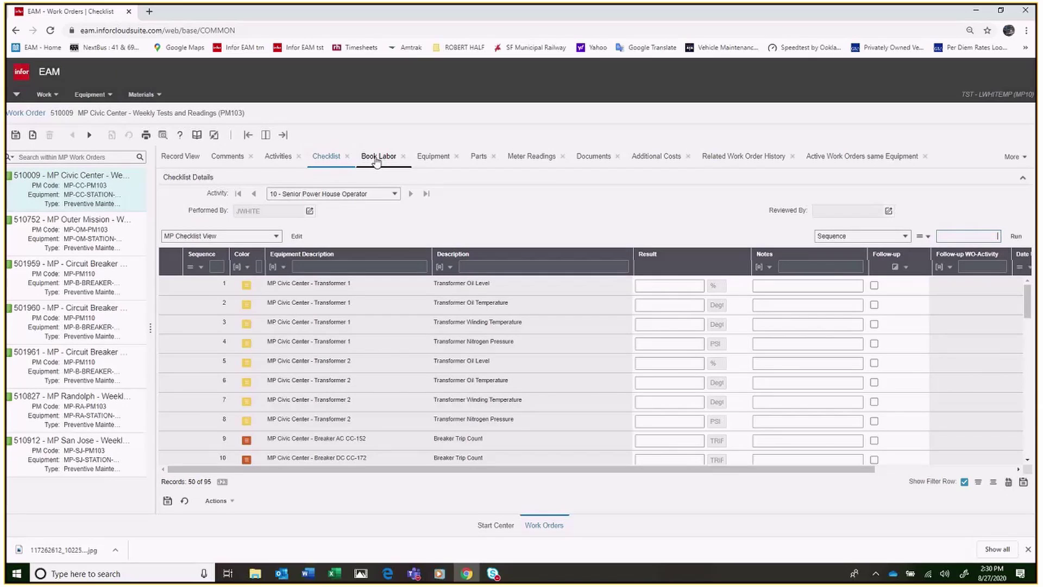
Step: Show 510009's booked labor and start a new entry in the Date Worked and Description fields
{"action": "left_click", "coordinate": [375, 159]}
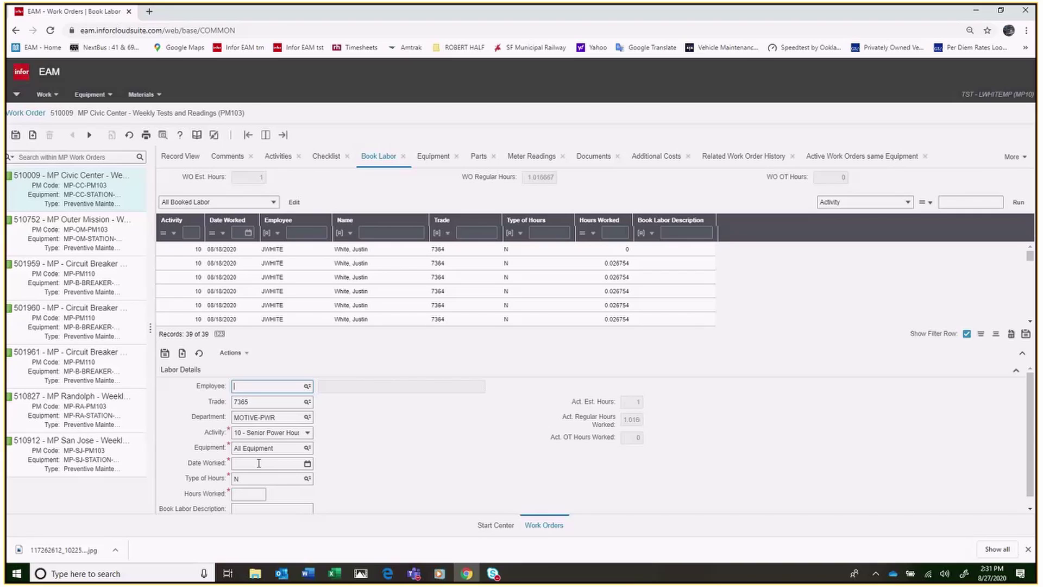
{"action": "left_click", "coordinate": [259, 464]}
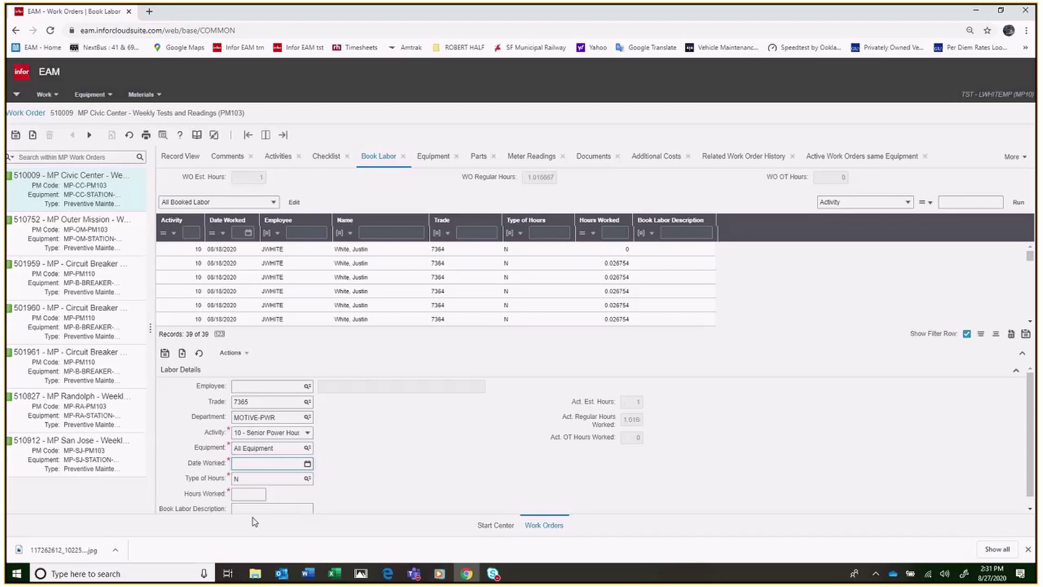
{"action": "left_click", "coordinate": [249, 510]}
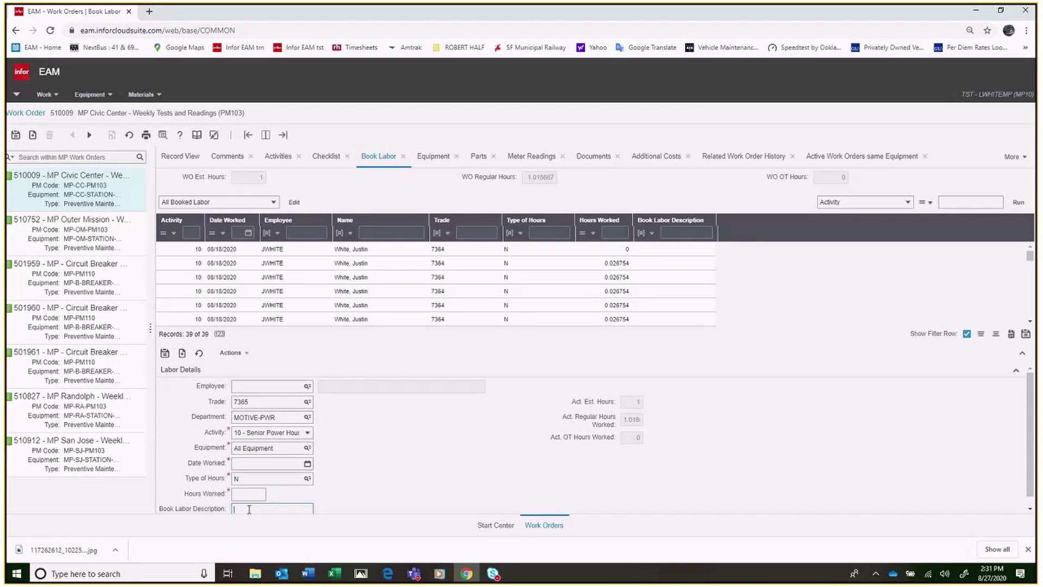